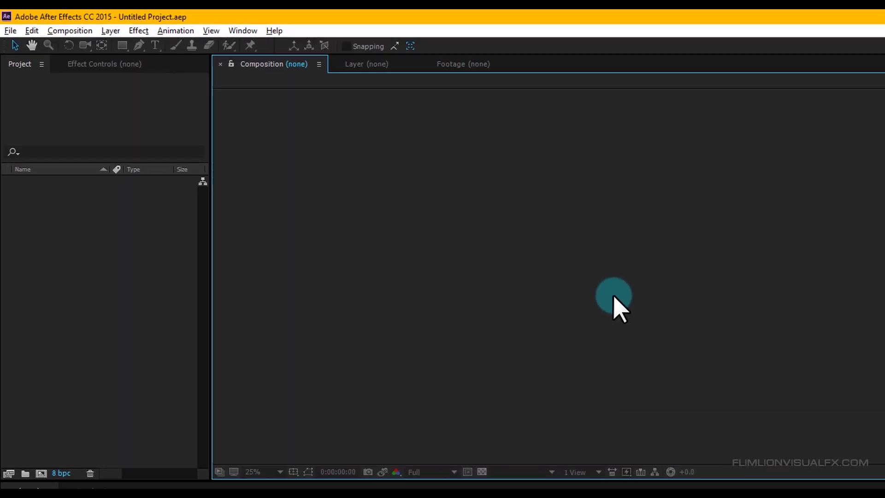
Step: Create a composition named Text Animation with the HDTV 1080 25 preset and a duration of 0:00:10:00
left_click(75, 33)
left_click(84, 46)
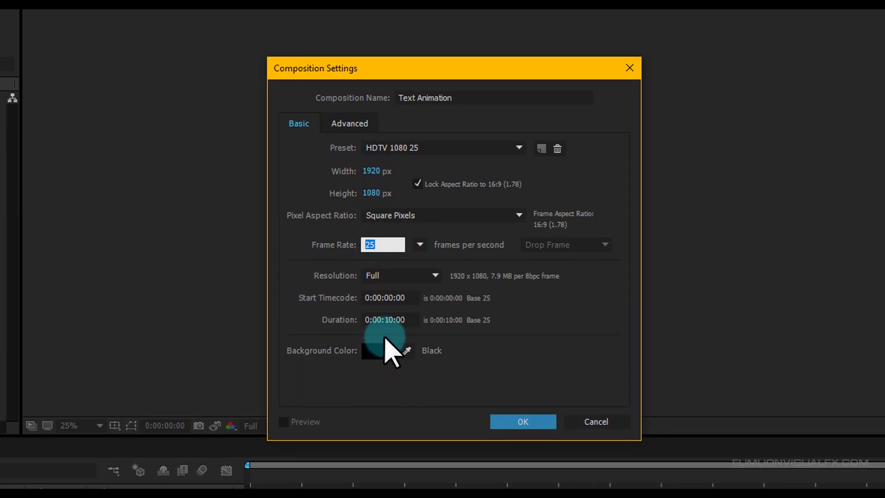
left_click(392, 320)
left_click(492, 377)
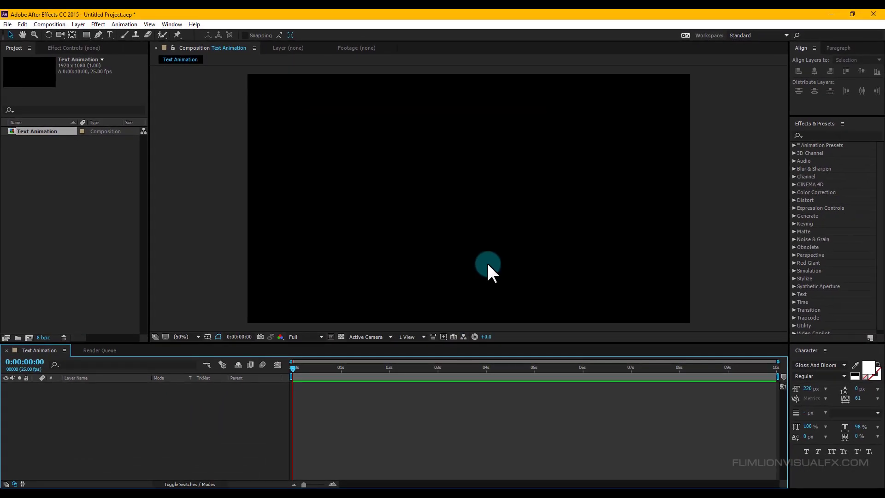
Step: Add a text layer reading "Closer" in the Gloss And Bloom Regular font
right_click(150, 405)
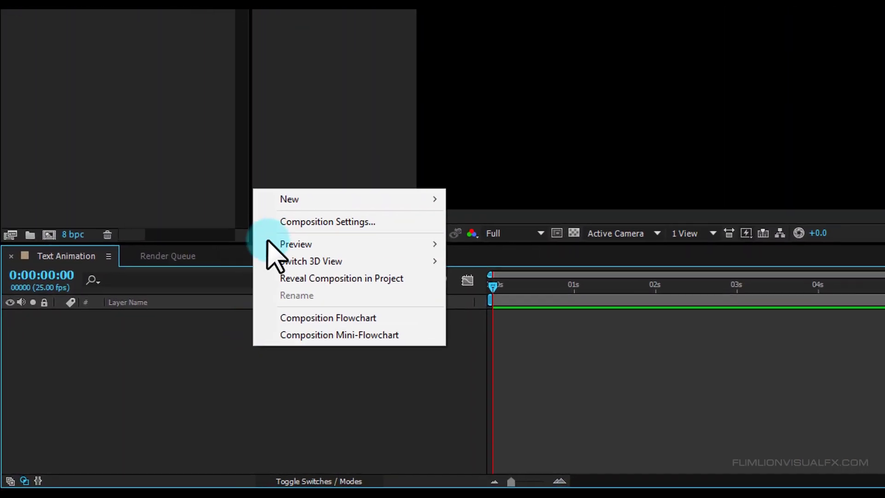
left_click(423, 256)
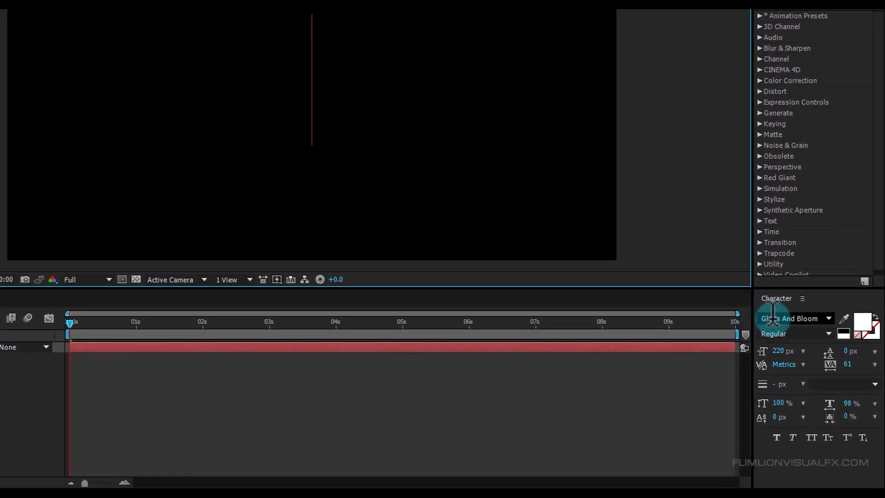
left_click(772, 318)
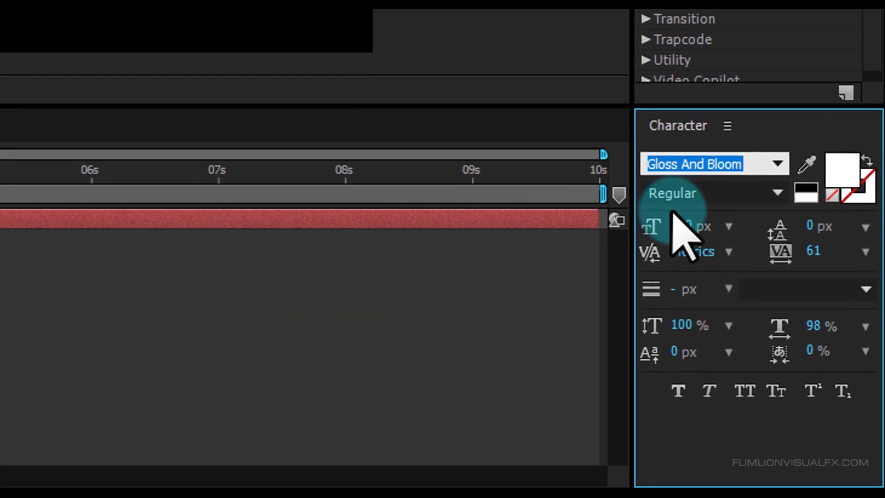
left_click(734, 177)
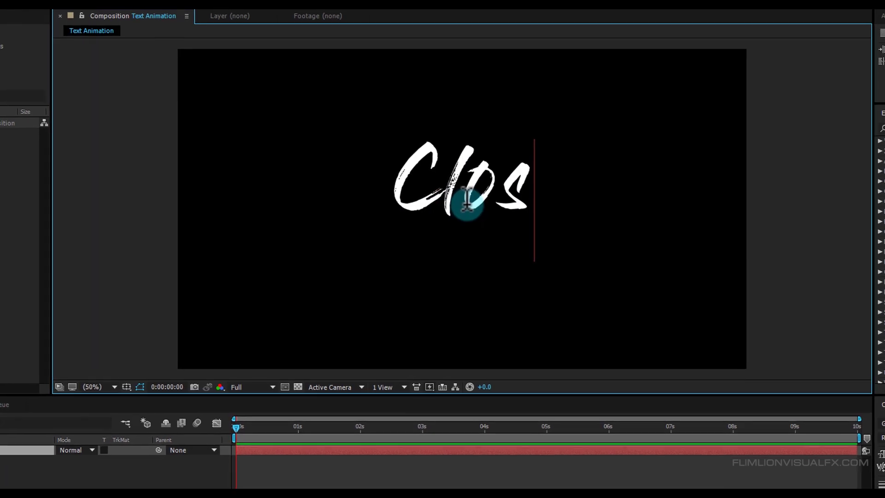
type("er")
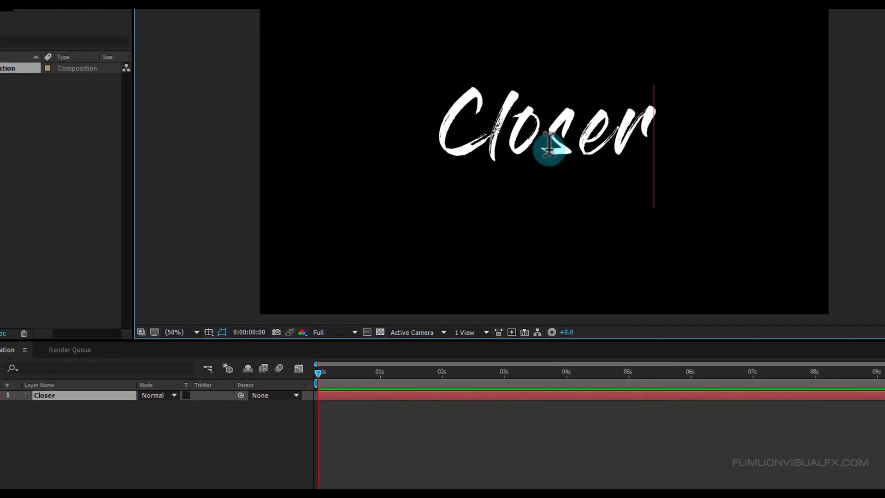
left_click(44, 456)
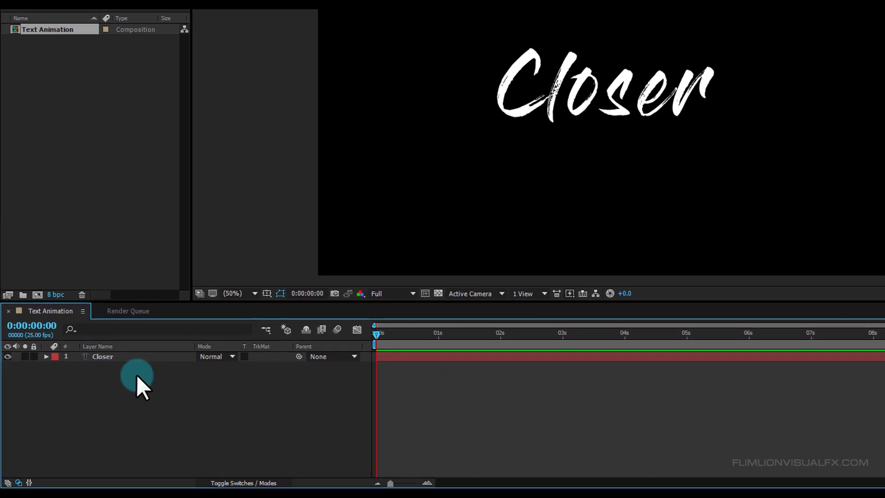
Step: Center the Closer text layer horizontally and vertically in the composition
left_click(135, 357)
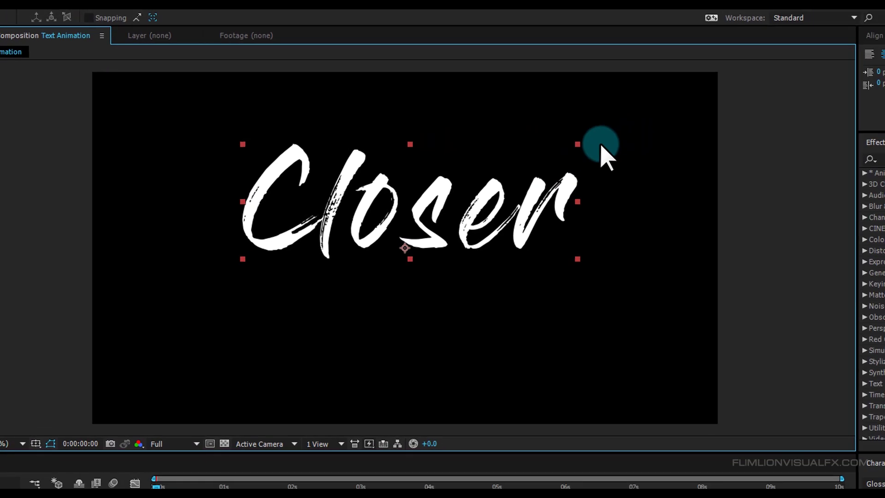
left_click(816, 49)
left_click(833, 80)
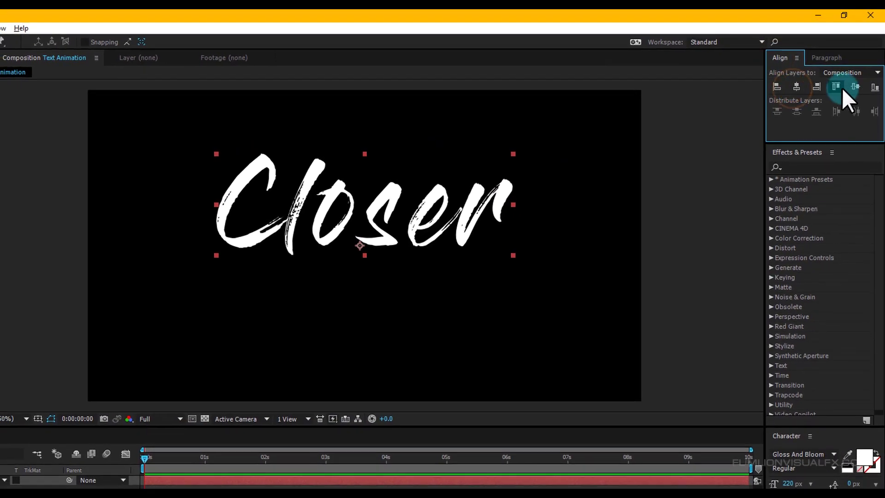
left_click(855, 86)
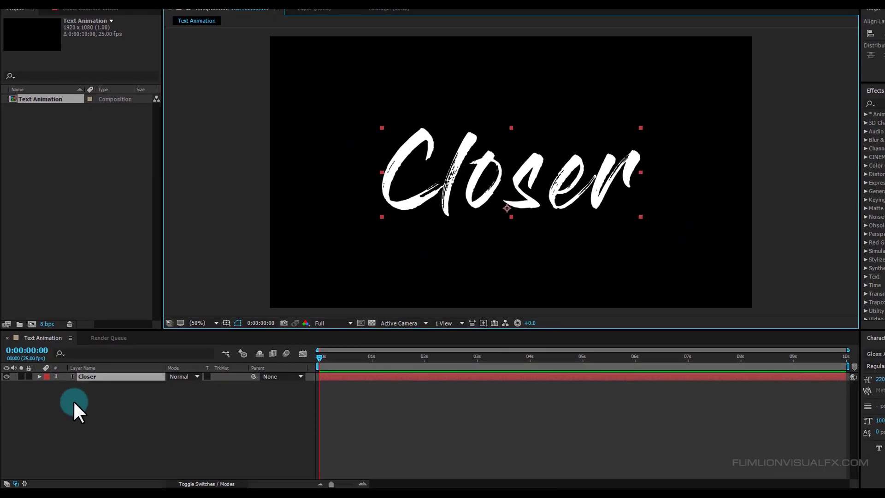
Step: Trace an open mask path on the Closer layer with the Pen tool along the C, l and o, looping over into the s
left_click(69, 396)
left_click(122, 345)
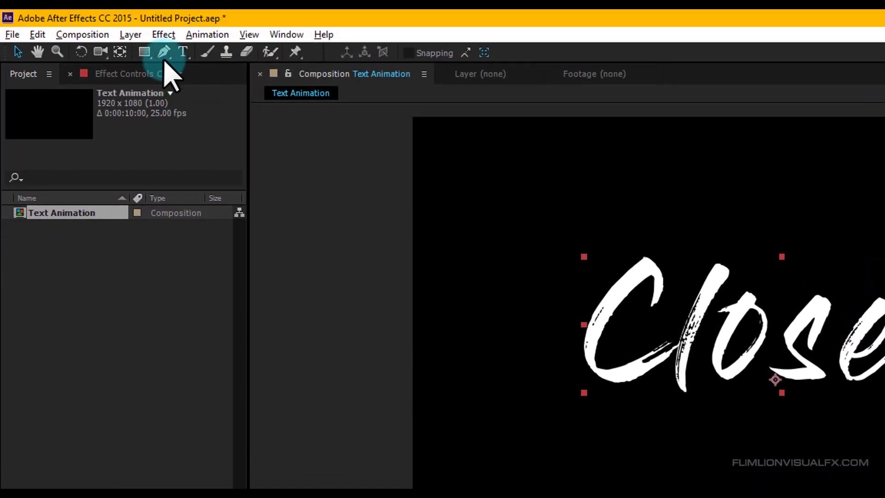
left_click(165, 52)
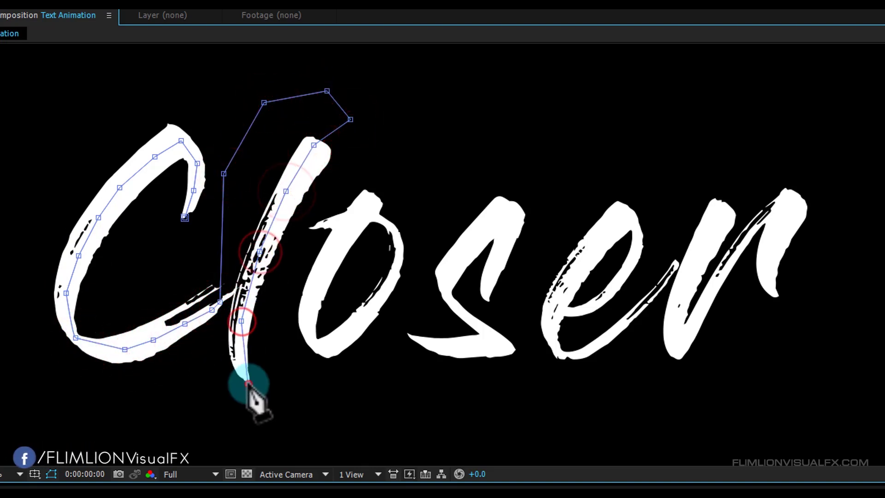
left_click(391, 184)
left_click(464, 139)
left_click(576, 174)
left_click_drag(586, 286, 537, 271)
left_click(478, 265)
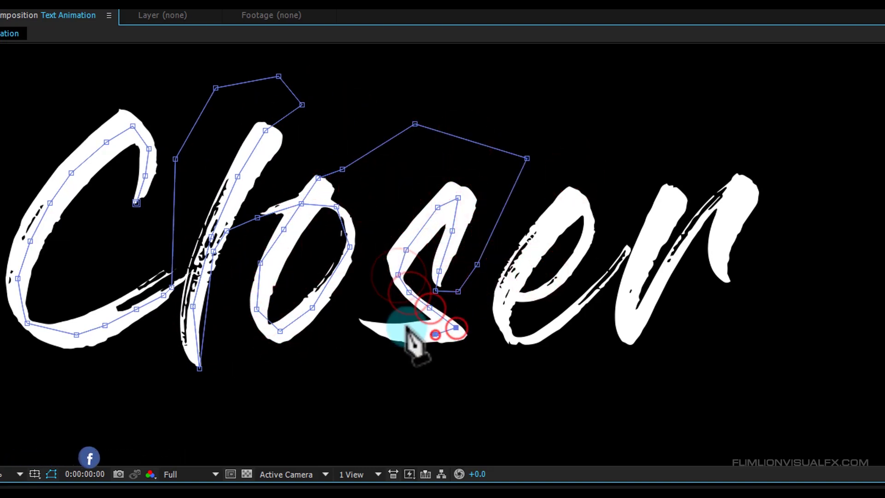
Step: Continue the mask path around the base of the s and through the e and r, ending just past the r
left_click(357, 320)
left_click(378, 366)
left_click(477, 377)
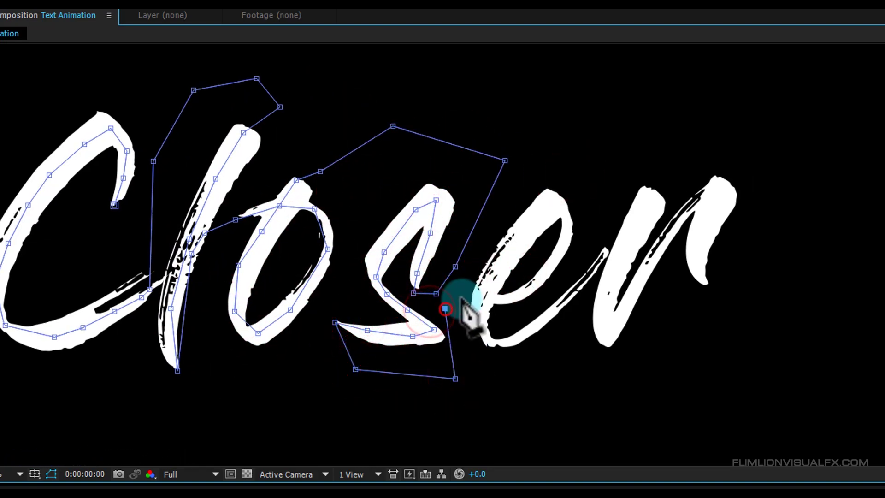
left_click(584, 277)
left_click(605, 248)
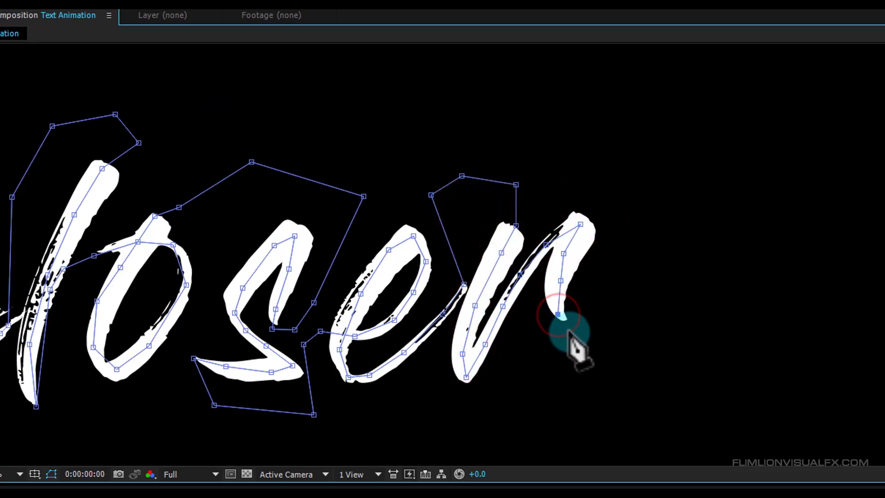
left_click_drag(376, 262, 577, 252)
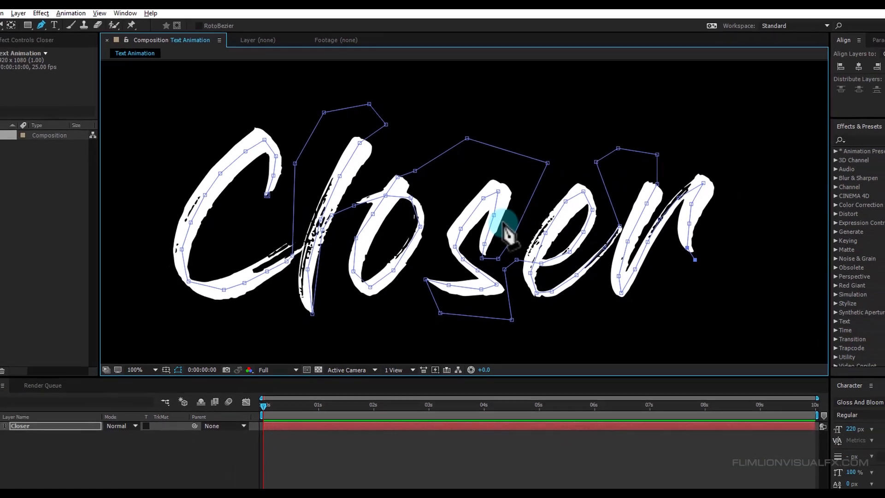
key("shift+slash")
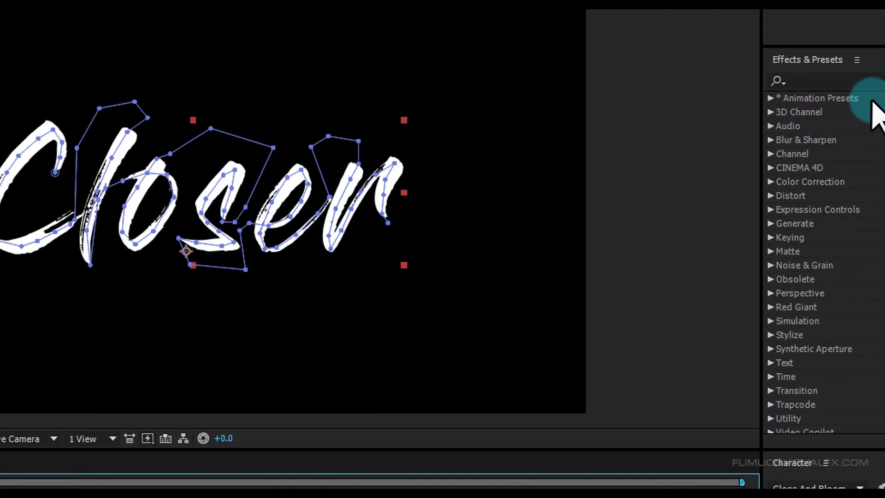
Step: Find the Generate category's Stroke effect and apply it to the Closer text layer
left_click(778, 95)
type("stroke")
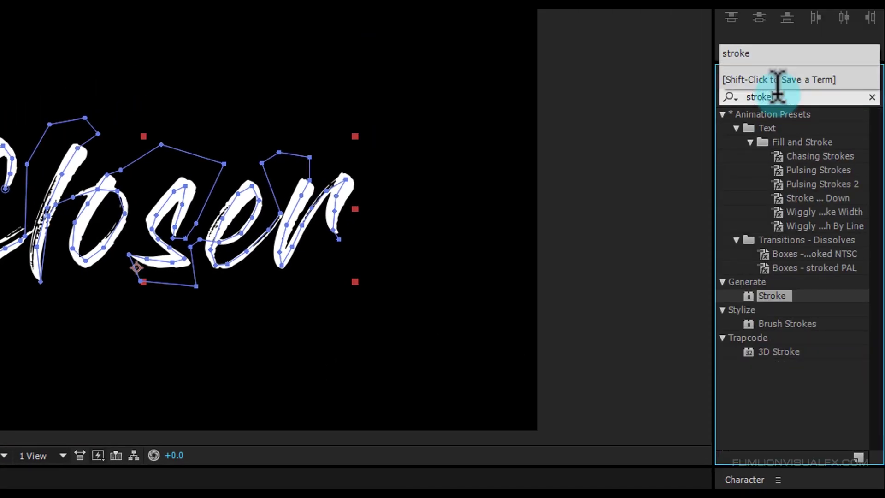
mouse_move(772, 295)
left_mouse_down()
mouse_move(646, 310)
mouse_move(43, 432)
mouse_move(0, 401)
mouse_move(44, 351)
mouse_move(158, 308)
left_mouse_up()
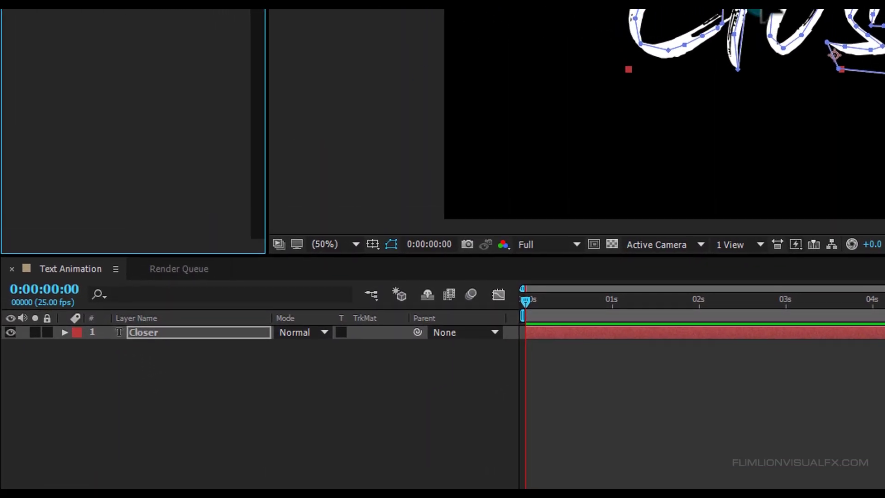
Step: Set the Stroke effect's Brush Size to 34.6, covering the letters, and its Paint Style to Reveal Original Image
scroll(760, 11, "up", 2)
scroll(820, 120, "down", 1)
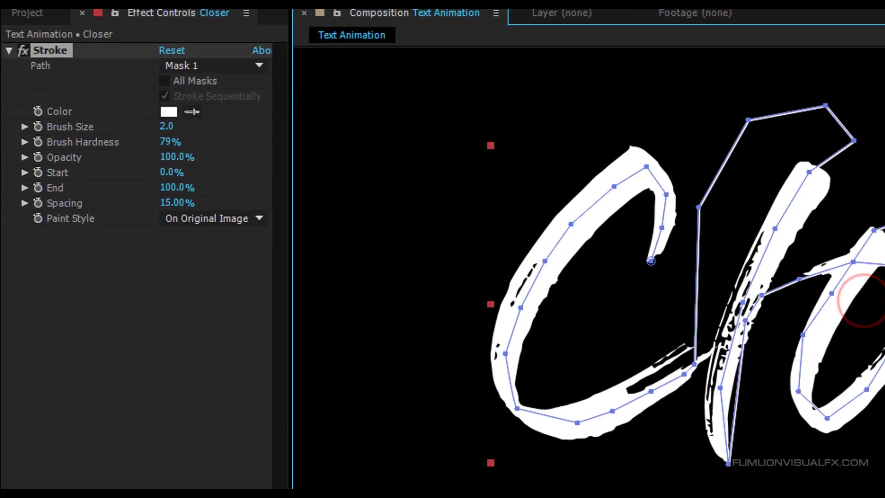
left_click_drag(863, 296, 804, 345)
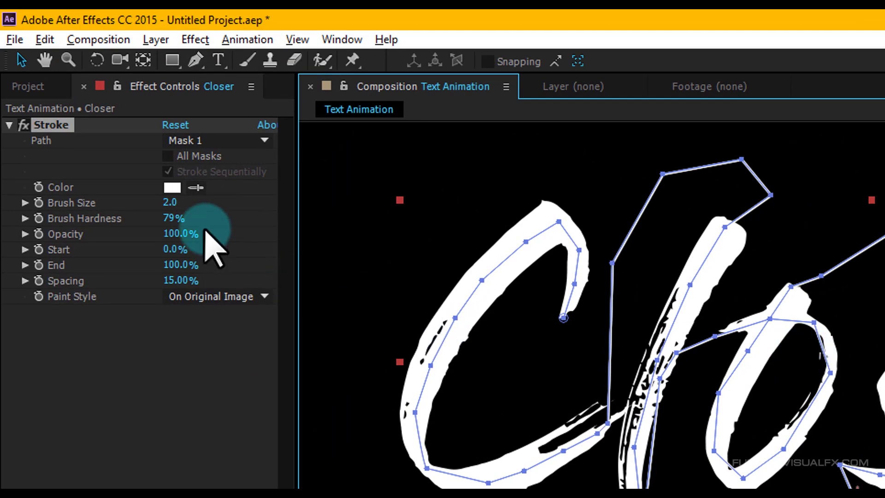
mouse_move(170, 204)
left_mouse_down()
mouse_move(504, 201)
mouse_move(364, 207)
mouse_move(465, 200)
left_mouse_up()
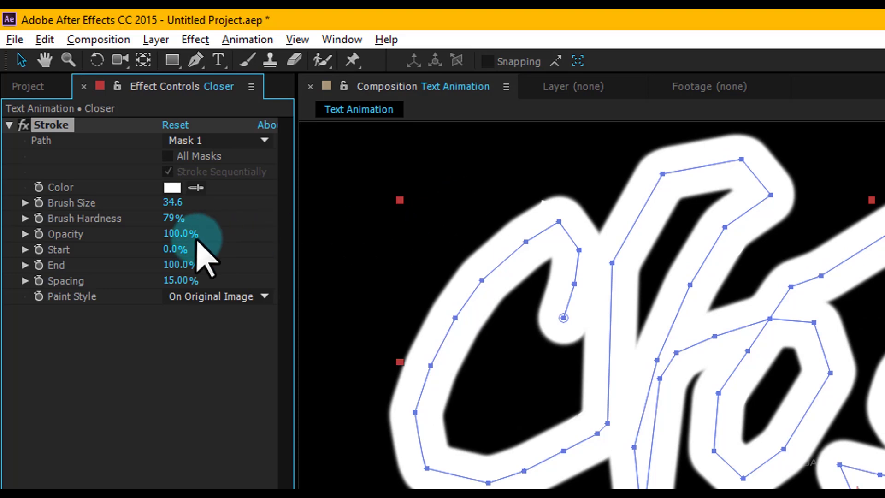
left_click(205, 298)
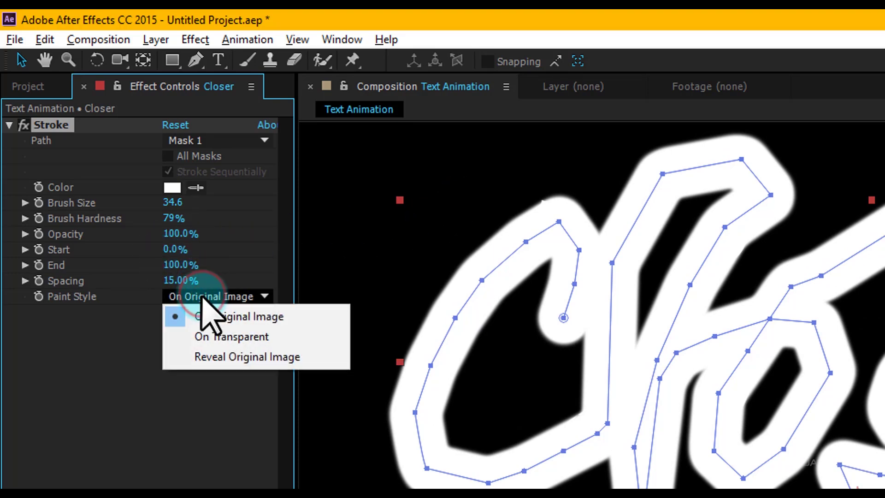
left_click(248, 357)
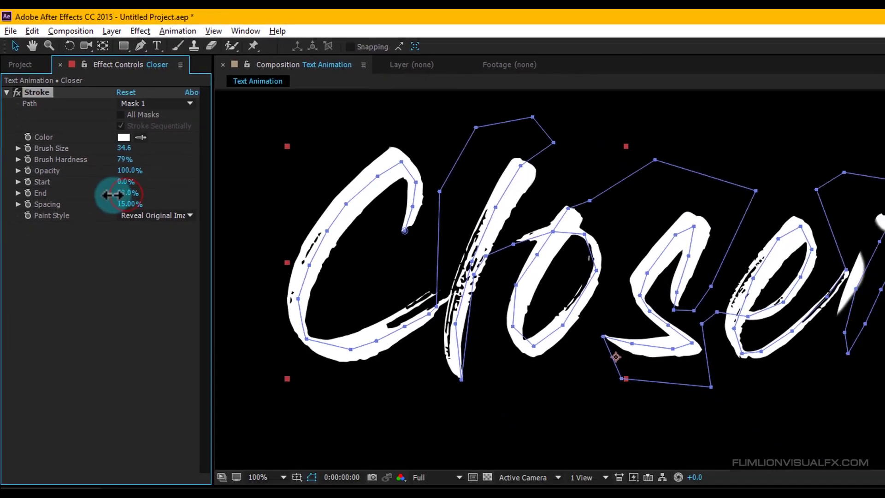
Step: Test the Stroke's End value on the text, and keyframe End at 0% at the start of the timeline
left_click_drag(148, 225, 65, 227)
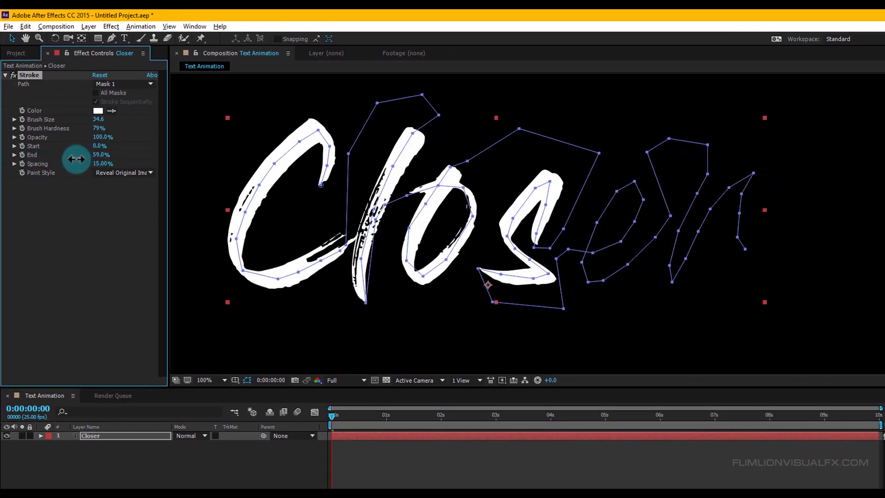
left_click_drag(62, 160, 140, 160)
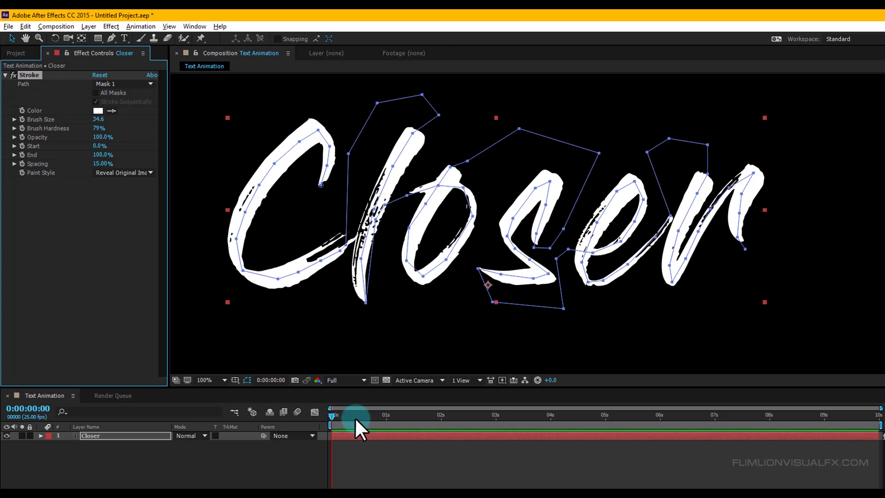
left_click(333, 414)
left_click_drag(91, 156, 23, 155)
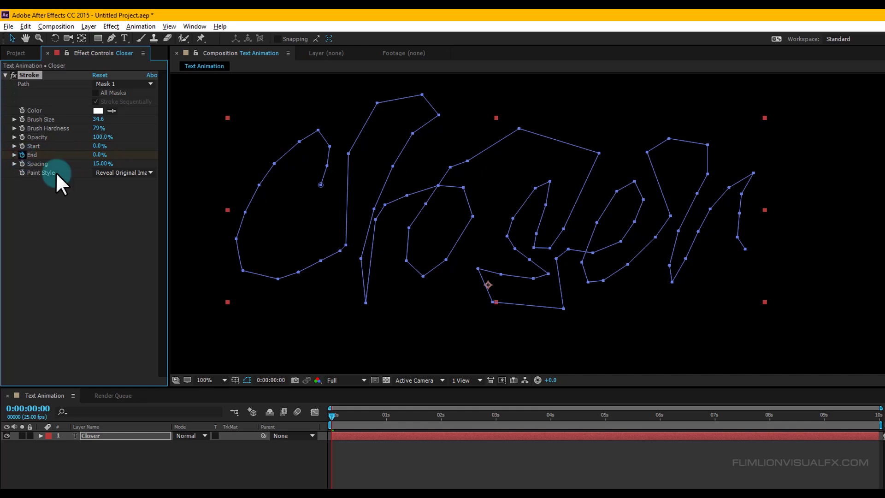
Step: Add a second Stroke End keyframe of 100% at 0:00:02:09
left_click_drag(333, 414, 344, 414)
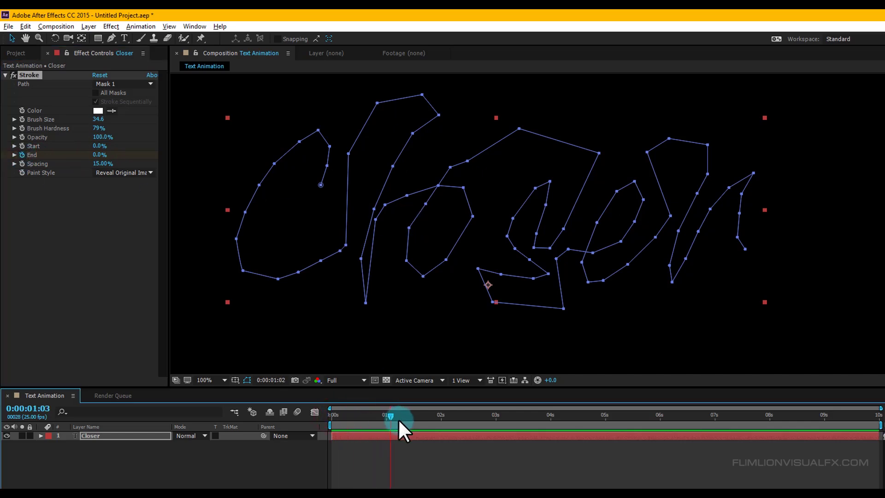
left_click_drag(444, 421, 458, 421)
left_click(108, 161)
left_click_drag(98, 152, 178, 153)
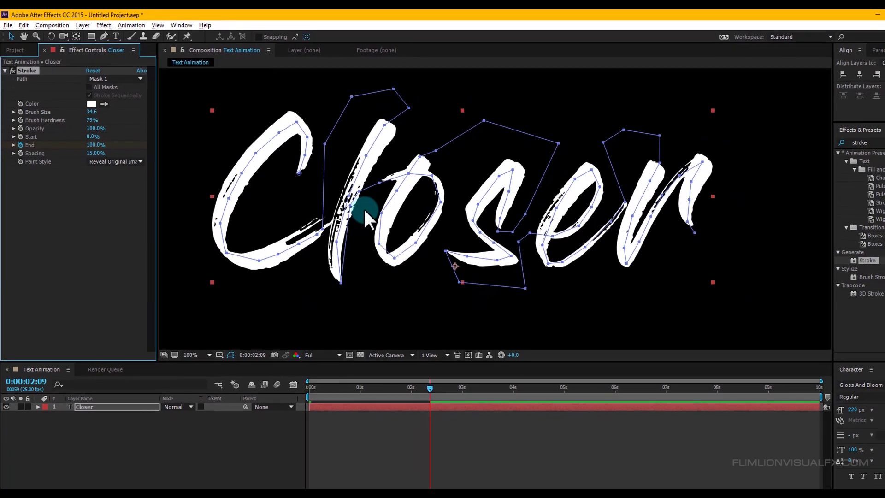
Step: Reveal the Closer layer's keyframes and apply Easy Ease to both Stroke End keyframes
key("shift+slash")
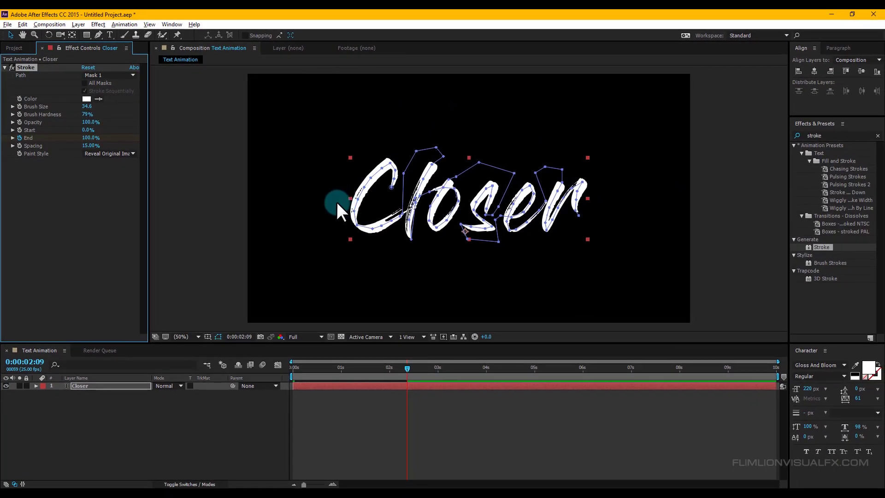
left_click(91, 385)
key("u")
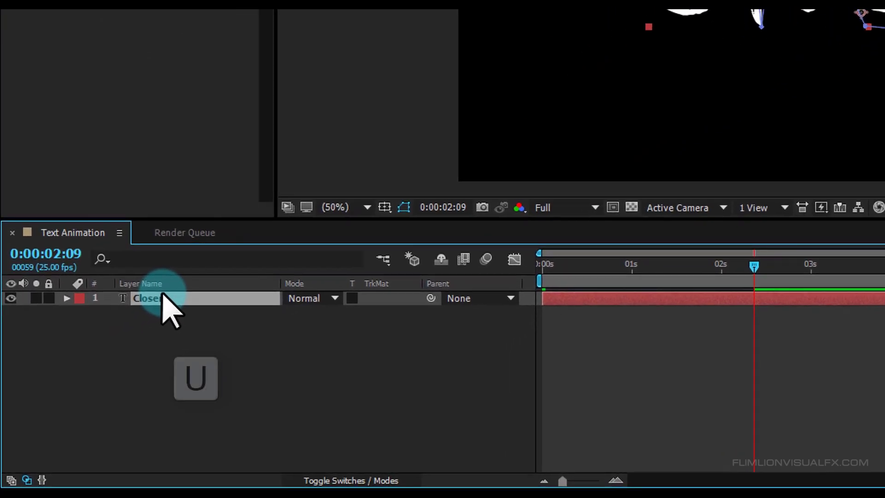
key("u")
left_click_drag(816, 419, 528, 313)
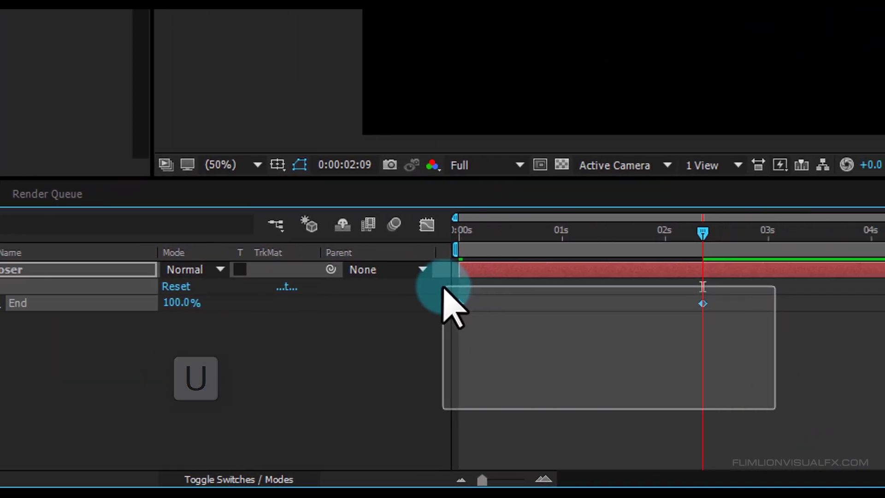
left_click_drag(443, 289, 449, 303)
right_click(457, 303)
mouse_move(589, 300)
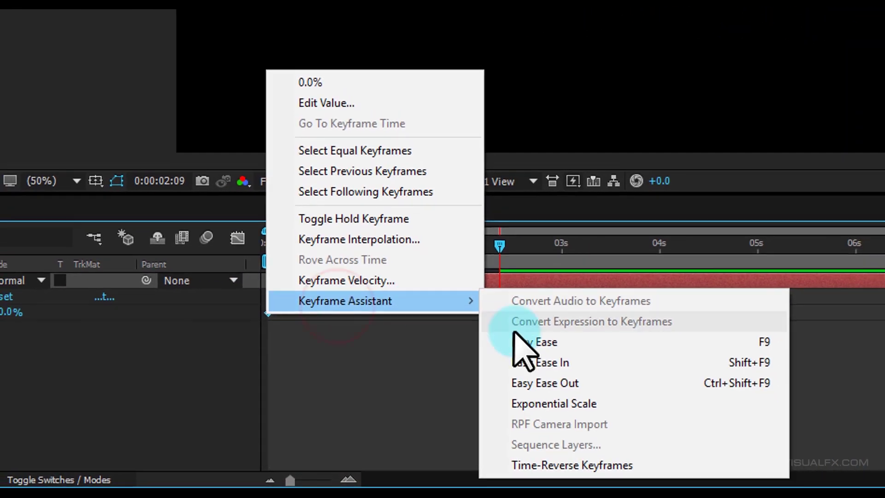
left_click(537, 343)
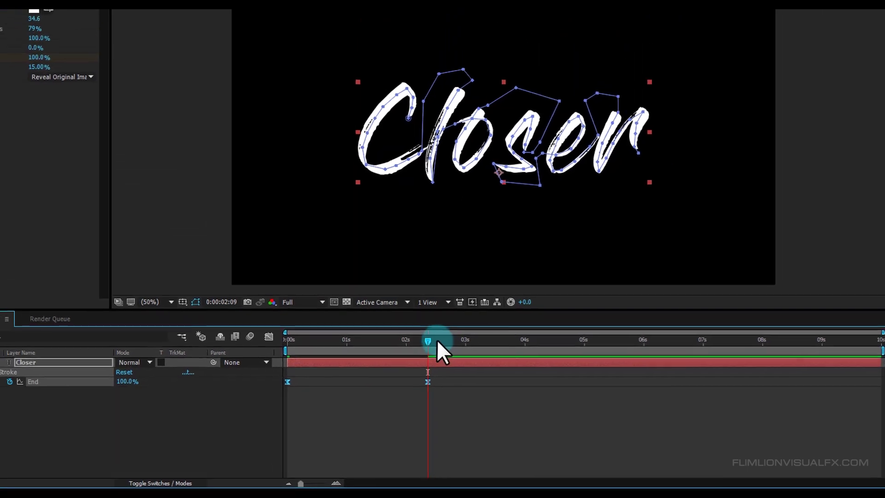
Step: Return to the start of the timeline, deselect the layer and preview the write-on animation
mouse_move(437, 341)
left_mouse_down()
mouse_move(316, 347)
mouse_move(262, 362)
left_mouse_up()
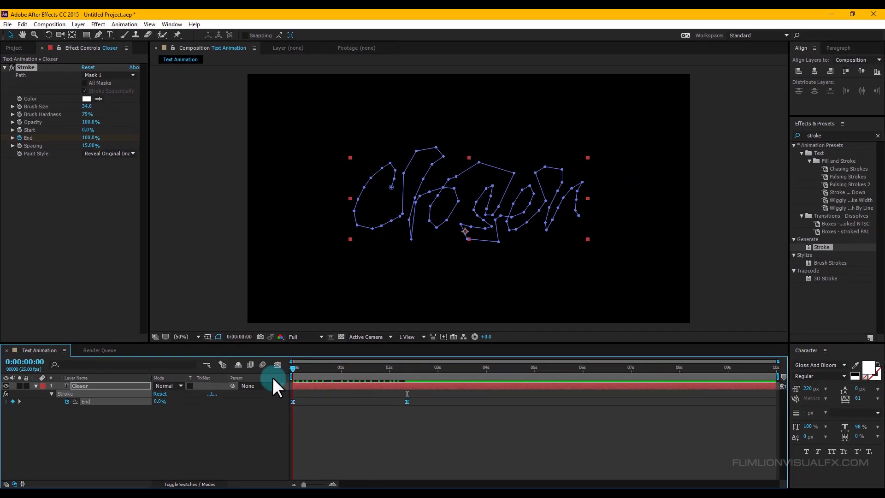
left_click(247, 423)
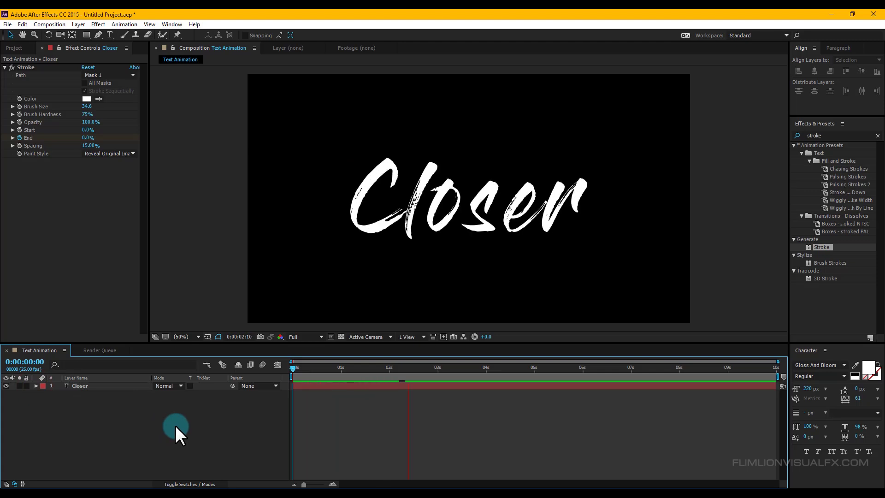
Step: Scrub through the start of the timeline to review the text's write-on animation
left_click_drag(431, 369, 291, 369)
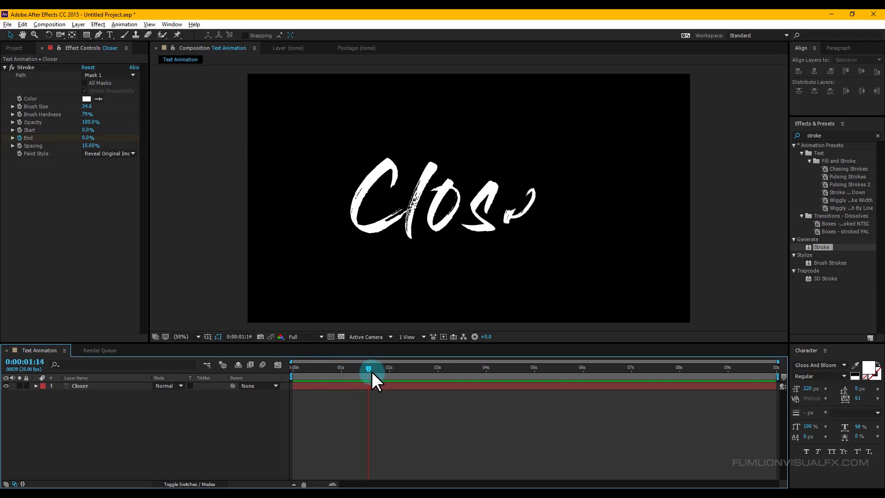
left_click_drag(389, 371, 418, 373)
left_click(136, 427)
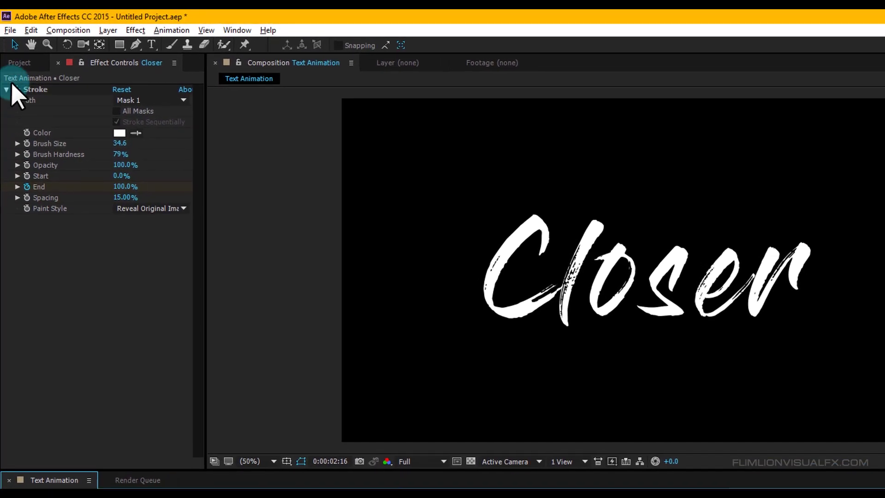
Step: Import the brush stroke image and the FILE 1 movie from the Project _ File folder into the project
left_click(21, 64)
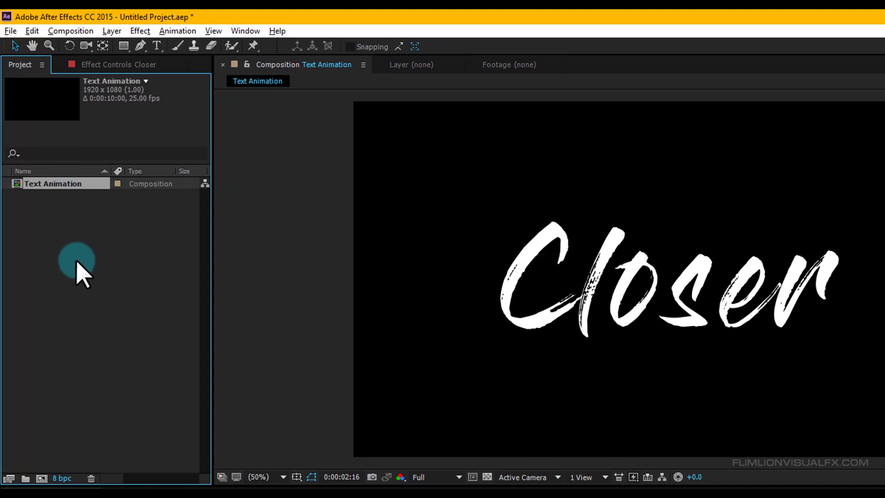
right_click(55, 300)
mouse_move(85, 362)
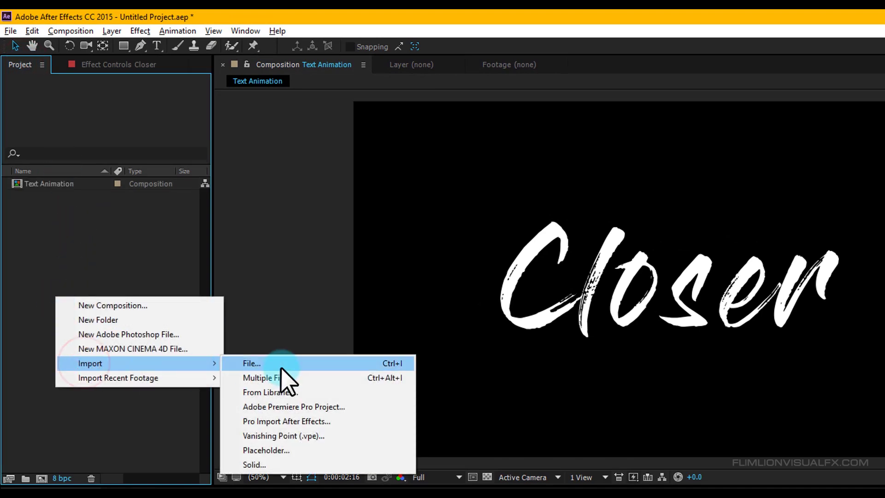
left_click(279, 363)
left_click_drag(323, 227, 173, 144)
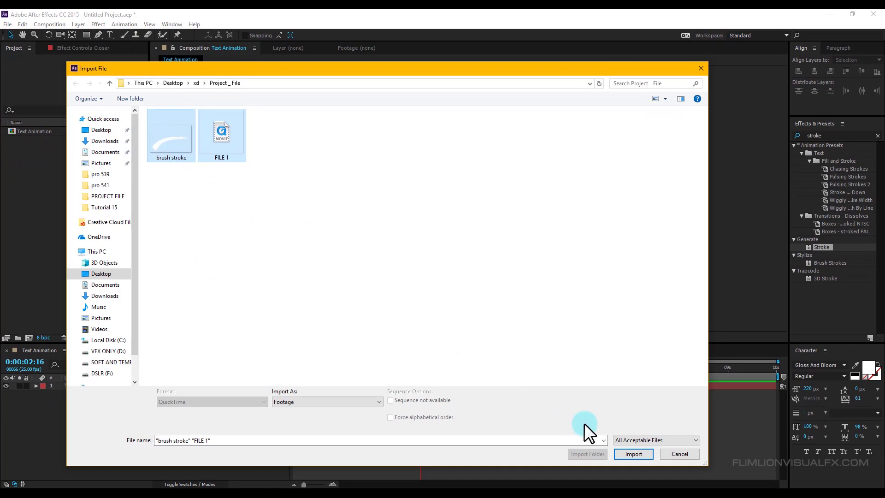
left_click(633, 454)
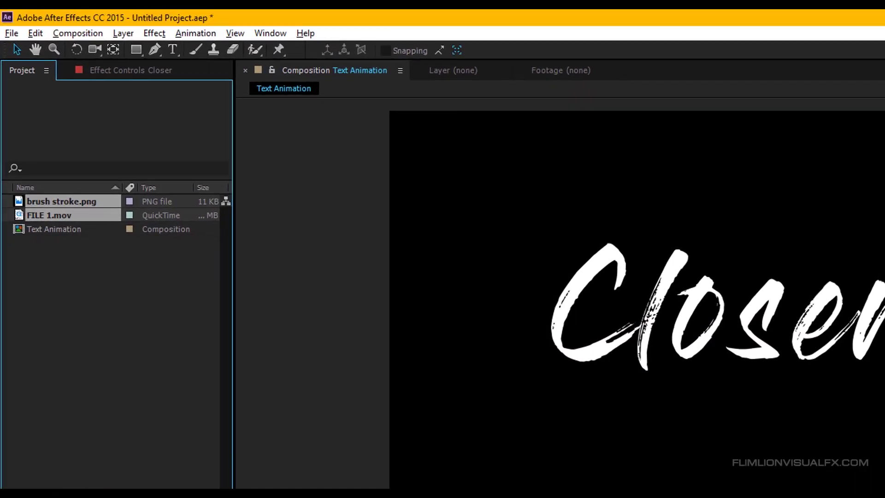
left_click(77, 356)
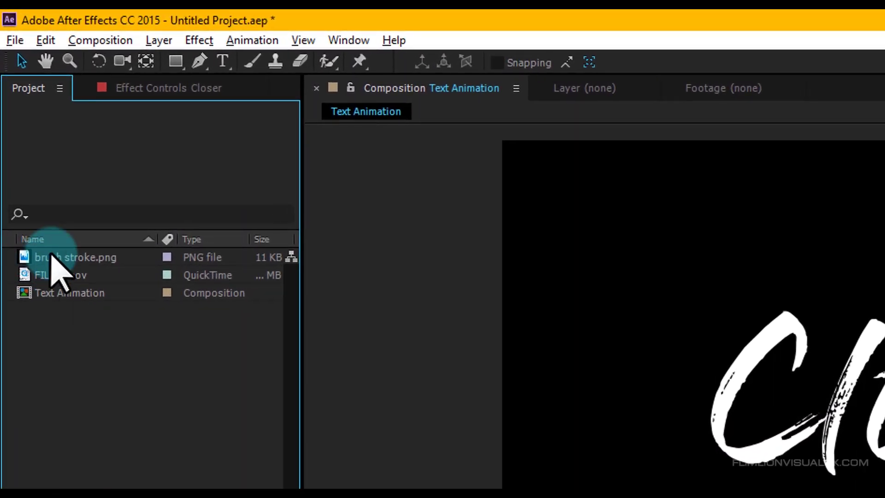
Step: Add brush stroke.png above the Closer layer, scale it down and place it as an underline beneath the last letters
mouse_move(73, 257)
left_mouse_down()
mouse_move(155, 383)
mouse_move(147, 347)
left_mouse_up()
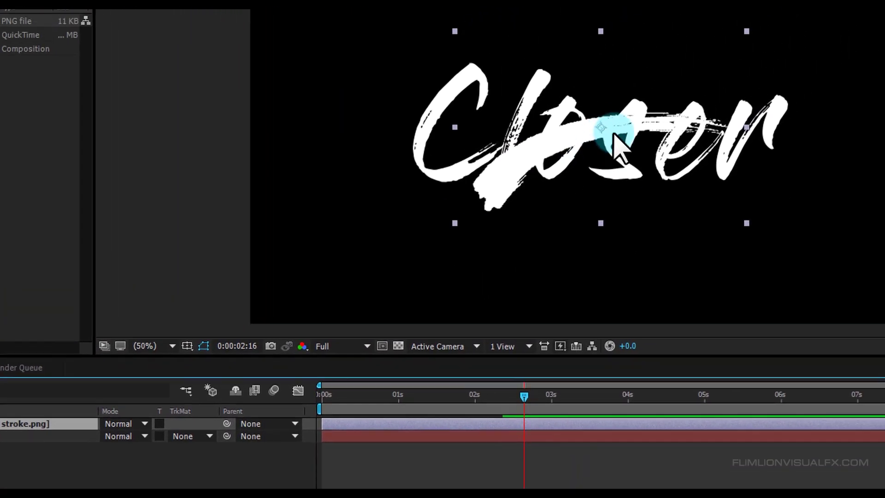
mouse_move(613, 134)
left_mouse_down()
mouse_move(627, 217)
mouse_move(636, 216)
left_mouse_up()
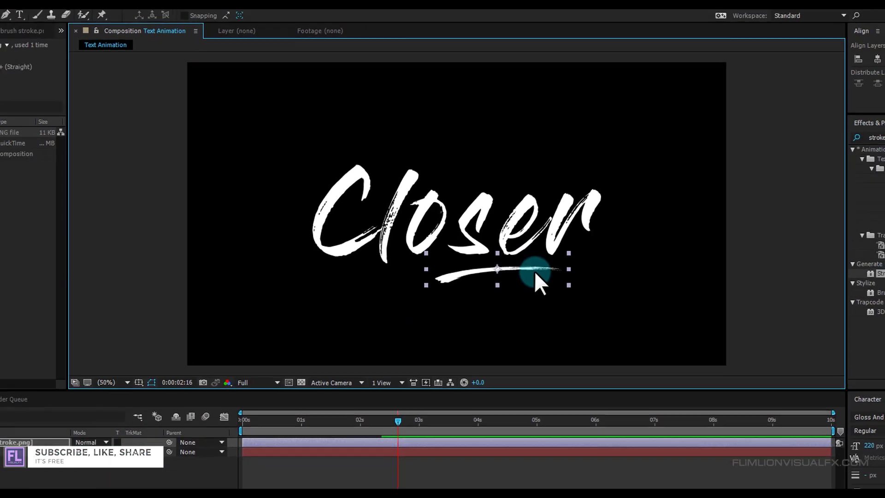
Step: Trace an open mask path along the underline from its thick end to its thin tip with the Pen tool
scroll(535, 268, "up", 1)
left_click_drag(539, 280, 460, 217)
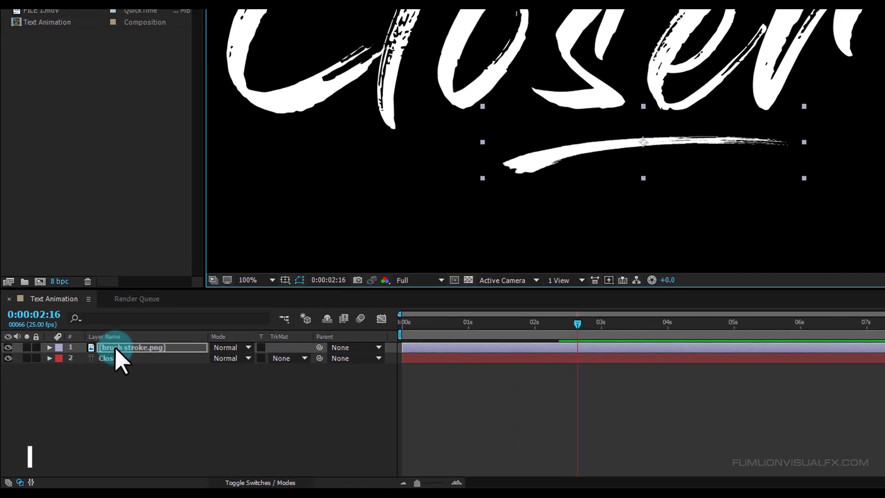
left_click(117, 347)
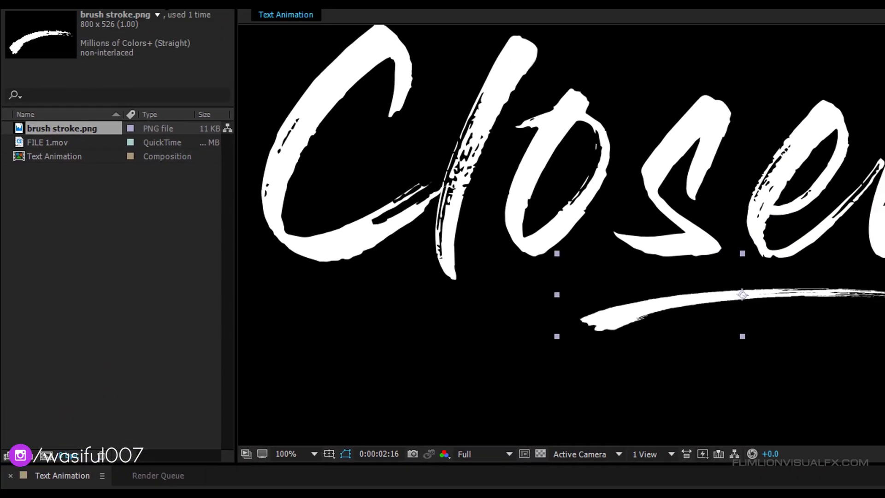
left_click(147, 48)
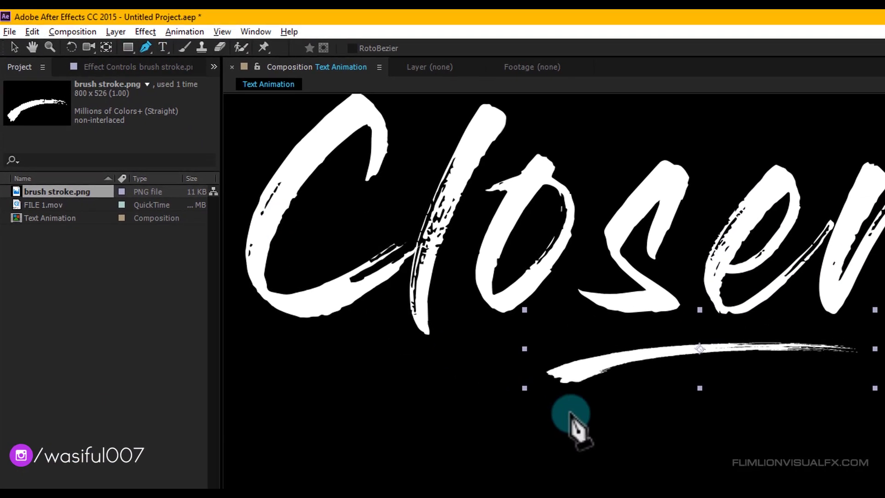
left_click_drag(541, 388, 599, 365)
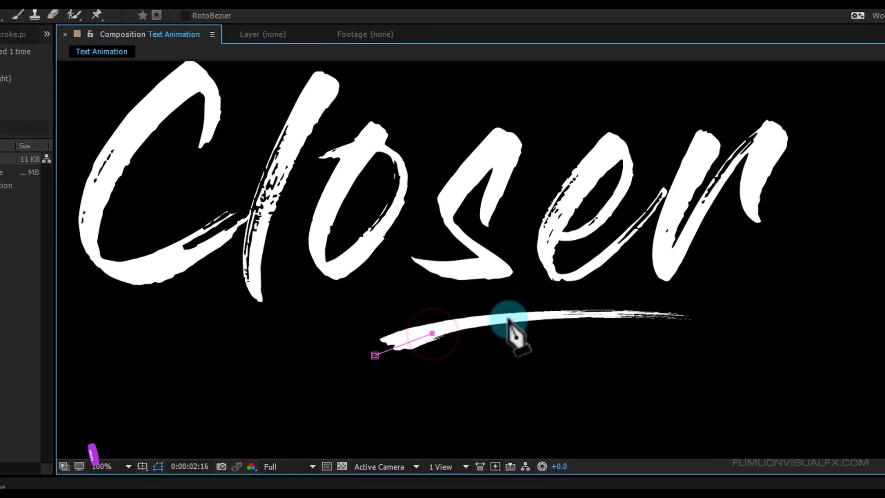
left_click(508, 318)
left_click(589, 314)
left_click(672, 314)
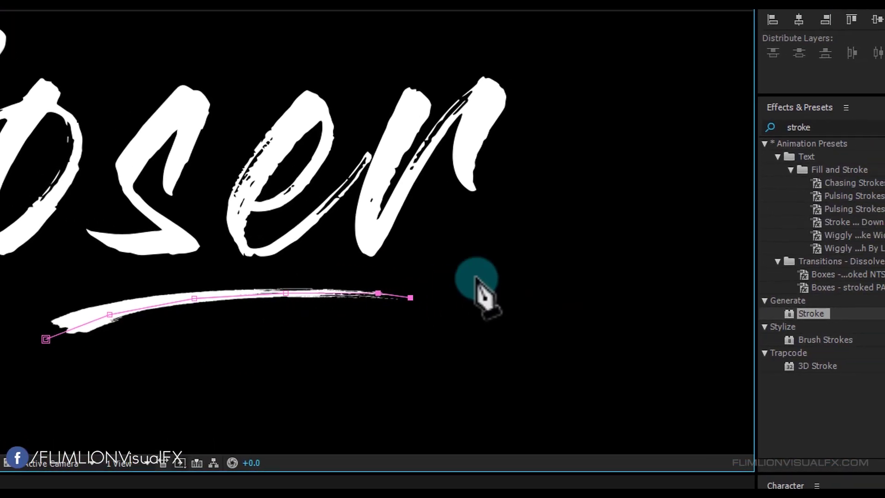
Step: Apply the Generate Stroke effect to the brush stroke.png layer
left_click(800, 123)
left_click(783, 313)
mouse_move(806, 275)
left_mouse_down()
mouse_move(147, 441)
mouse_move(93, 386)
left_mouse_up()
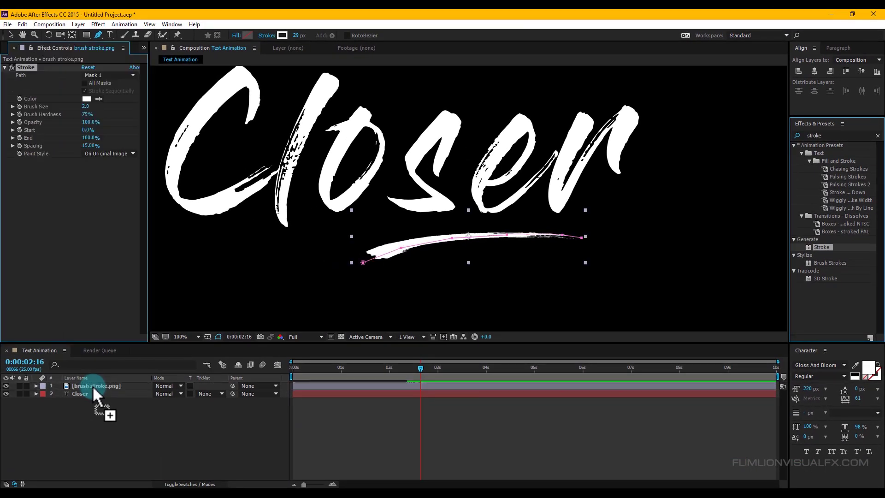
Step: Increase the Stroke's Brush Size to 98.8 so it covers the whole underline
key("space")
left_click_drag(392, 207, 329, 196)
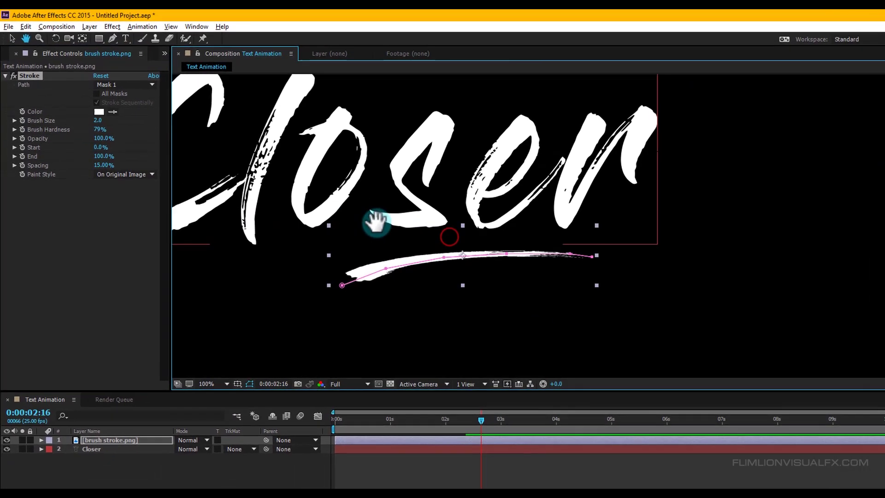
left_click_drag(98, 120, 344, 119)
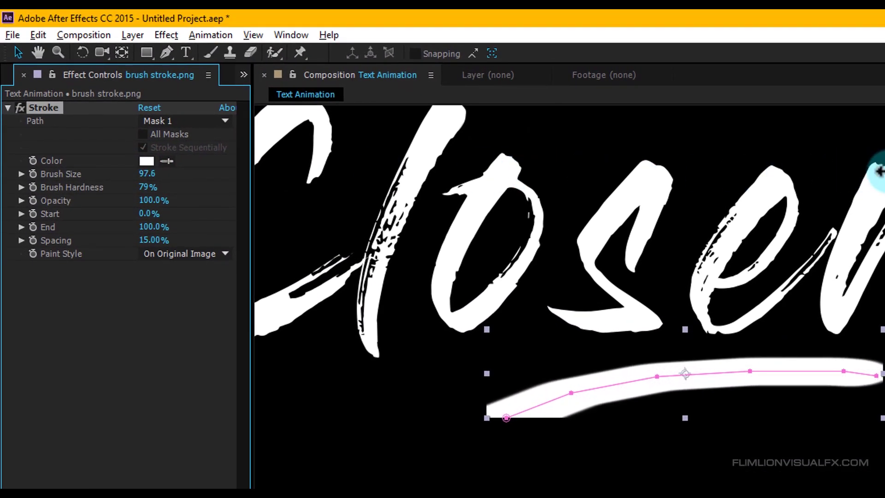
left_click_drag(562, 259, 608, 282)
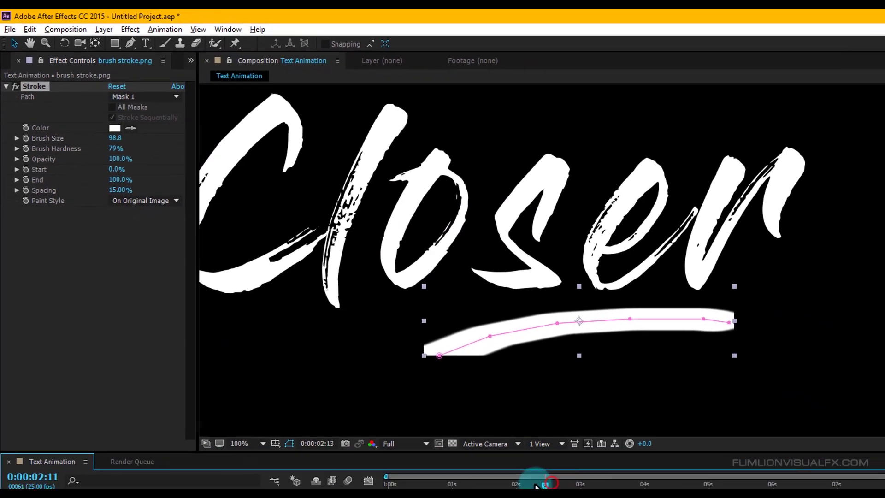
Step: Keyframe the underline's Stroke End at 0% at 0:00:02:00 and set Paint Style to Reveal Original Image
left_click_drag(535, 484, 504, 483)
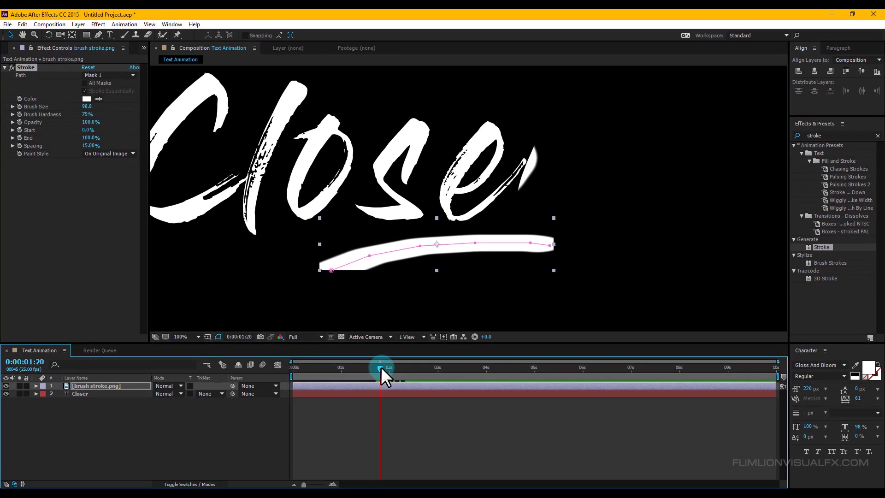
left_click_drag(380, 366, 388, 367)
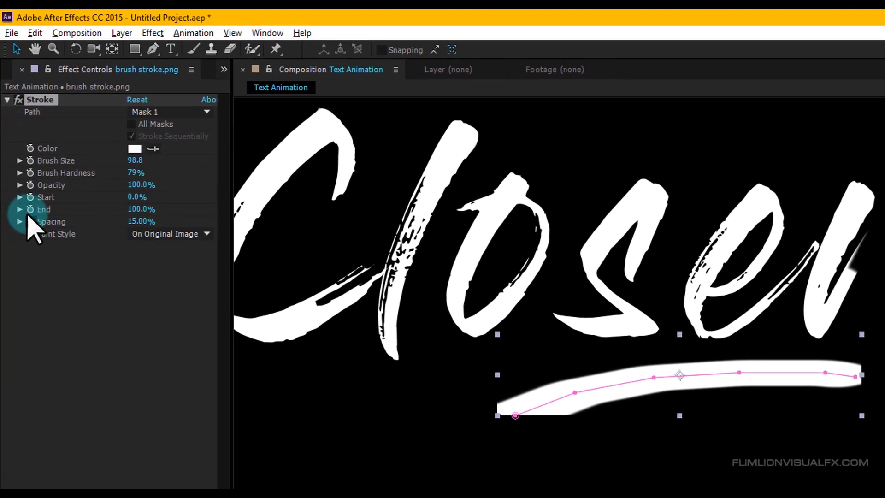
left_click(20, 140)
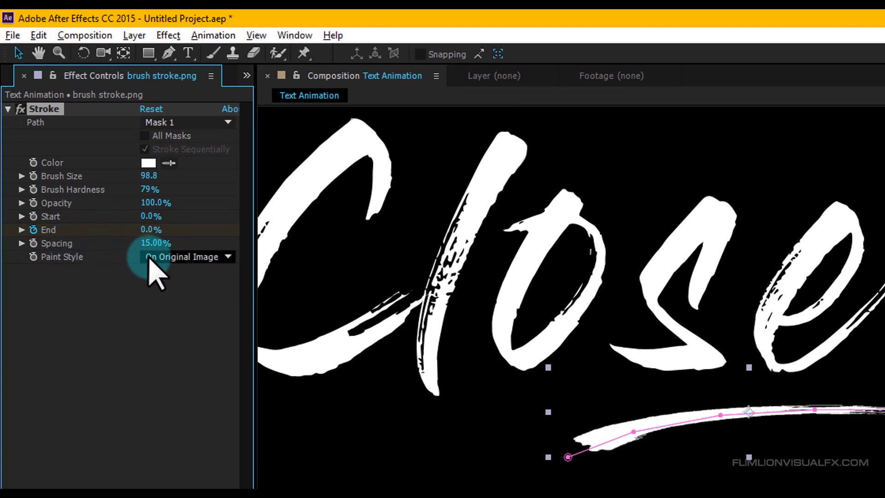
left_click(166, 316)
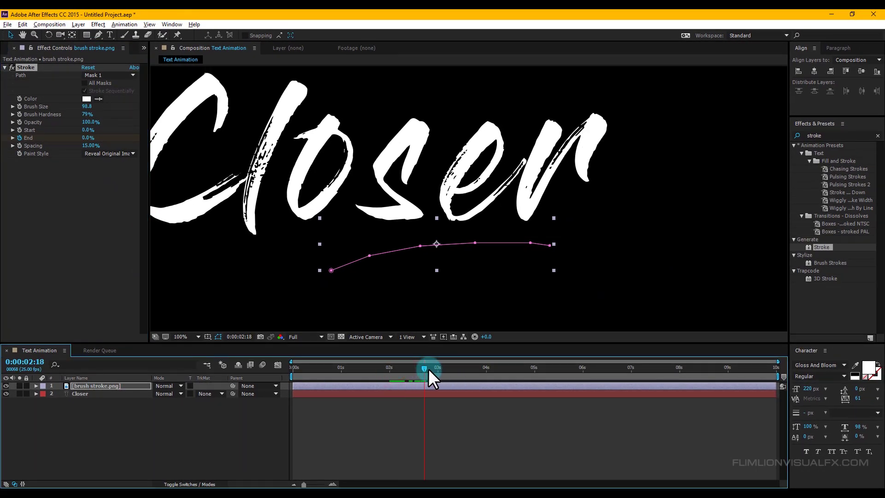
Step: Add a second Stroke End keyframe of 100% for the underline at 0:00:02:23
left_click_drag(433, 366, 434, 367)
left_click(86, 137)
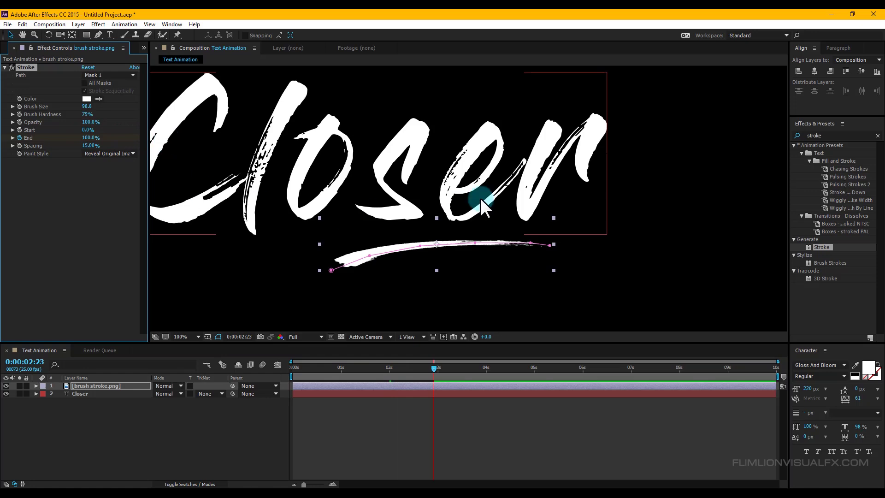
scroll(480, 197, "down", 2)
key("shift+slash")
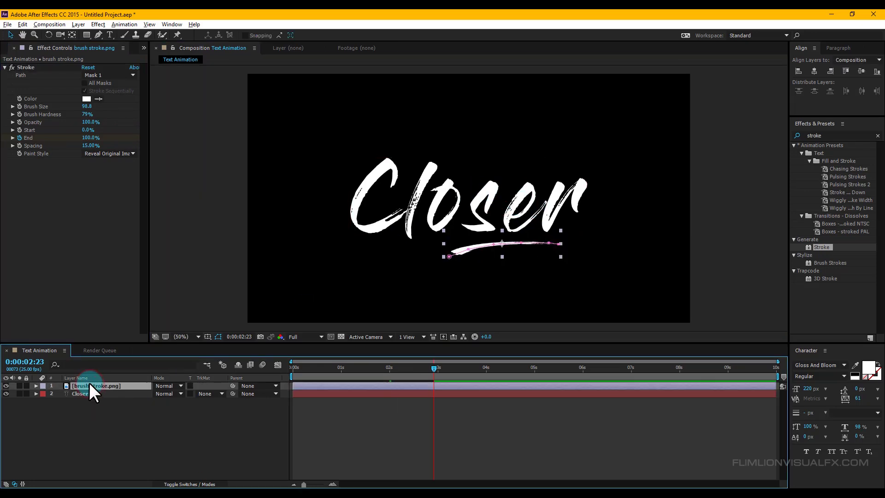
Step: Reveal the brush stroke layer's keyframes and apply Easy Ease to both Stroke End keyframes
key("u")
left_click(390, 401)
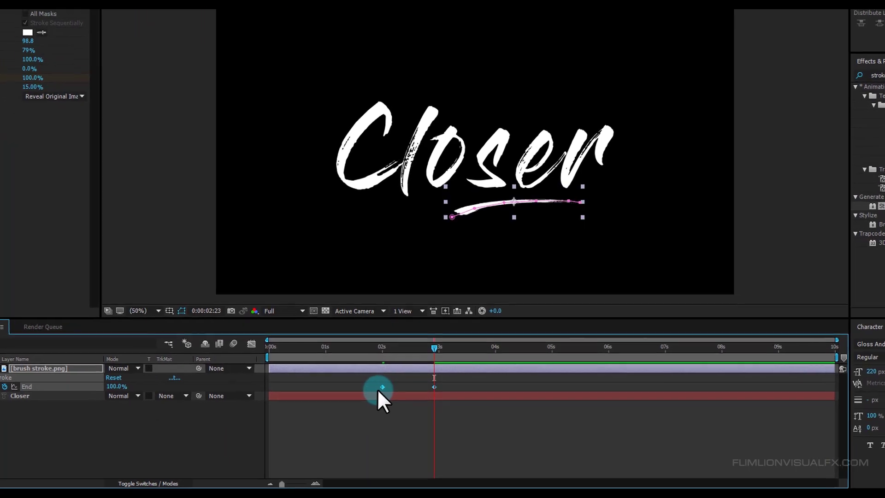
right_click(382, 387)
mouse_move(420, 378)
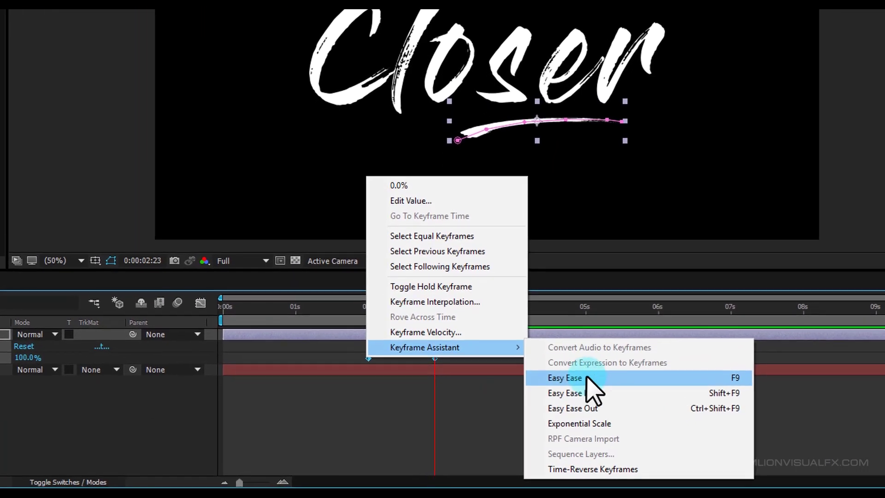
left_click(586, 378)
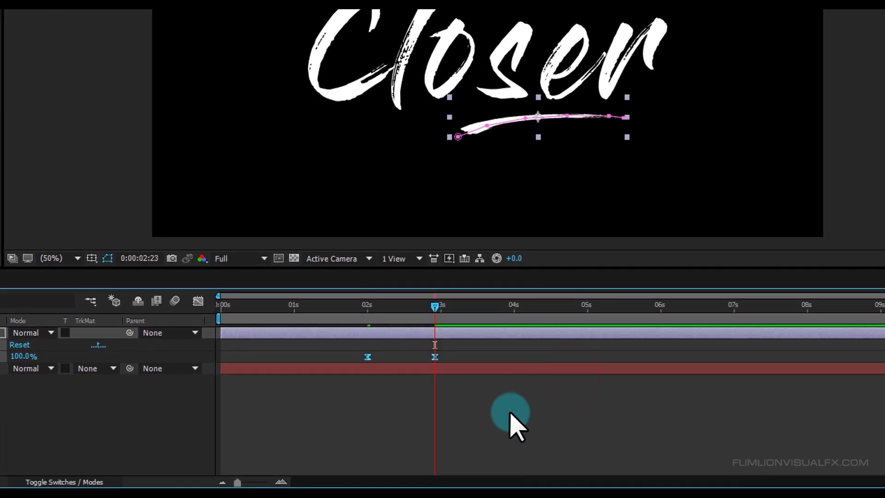
Step: Deselect the keyframes and preview the text and underline animation from the start of the timeline
left_click(511, 419)
left_click_drag(435, 305, 220, 305)
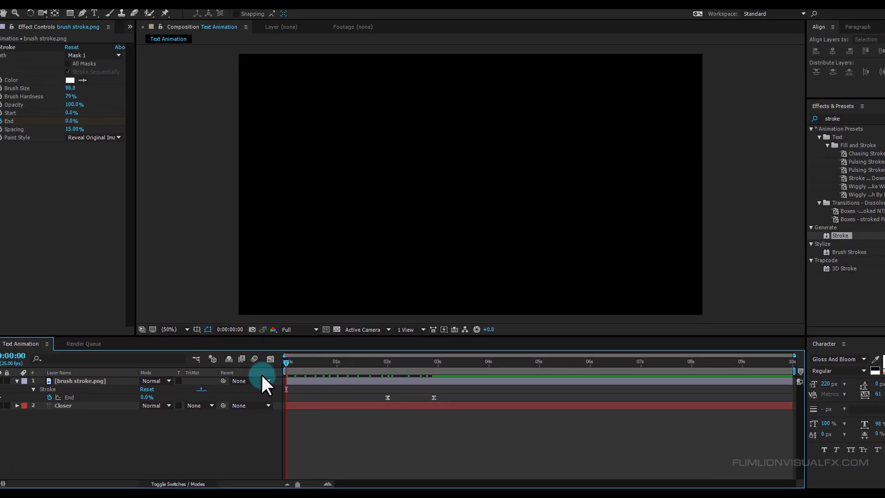
key("space")
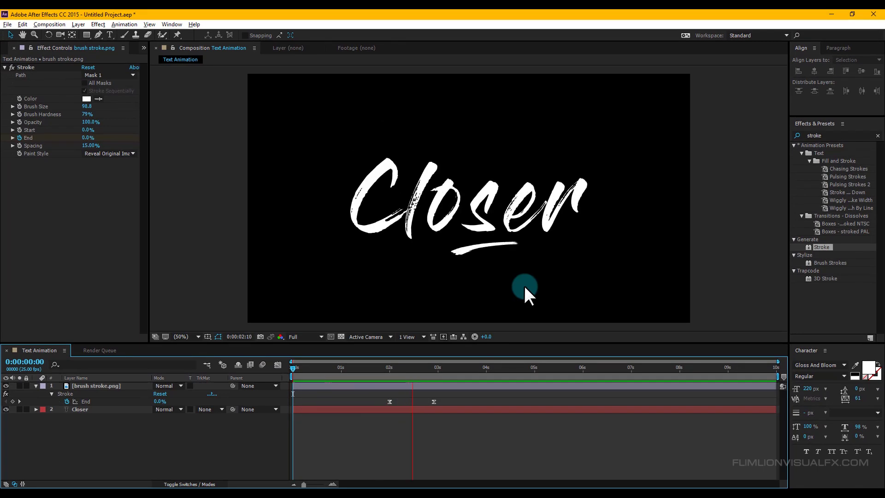
left_click_drag(461, 368, 440, 369)
left_click_drag(332, 370, 442, 366)
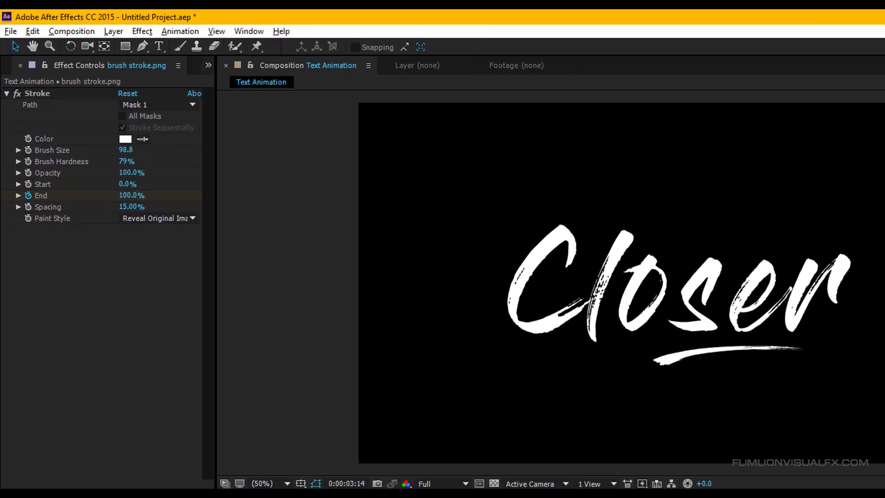
Step: Add FILE 1.mov from the project as the topmost layer of the Text Animation composition
left_click(5, 66)
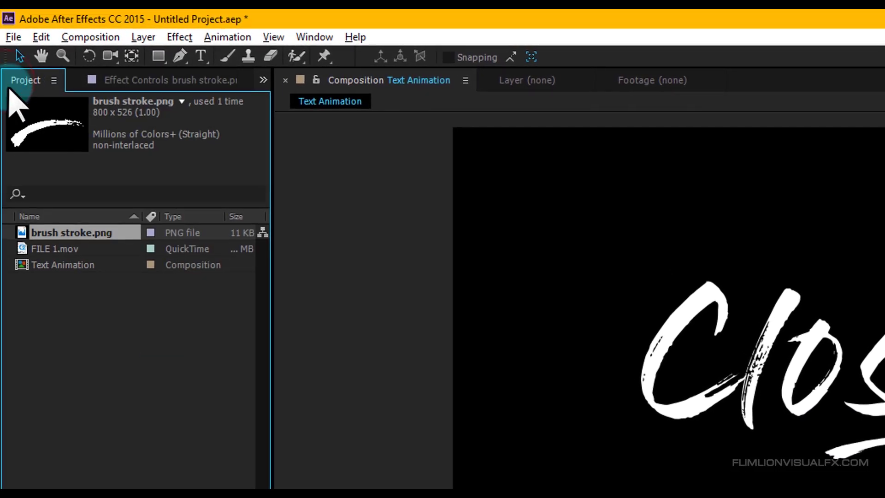
left_click_drag(55, 247, 101, 470)
mouse_move(82, 386)
left_mouse_down()
mouse_move(89, 440)
mouse_move(82, 404)
left_mouse_up()
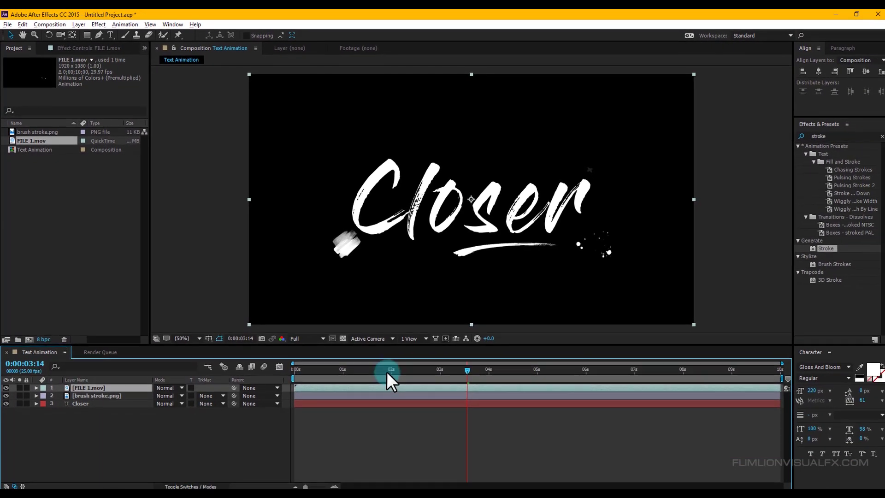
Step: Scrub the timeline to 0:00:04:23 to review the splatter footage together with the text
left_click(467, 371)
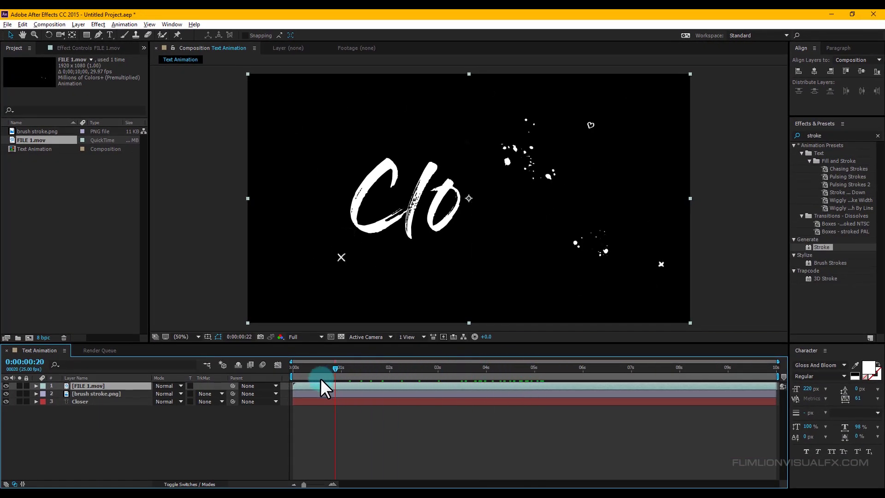
left_click_drag(306, 374, 448, 372)
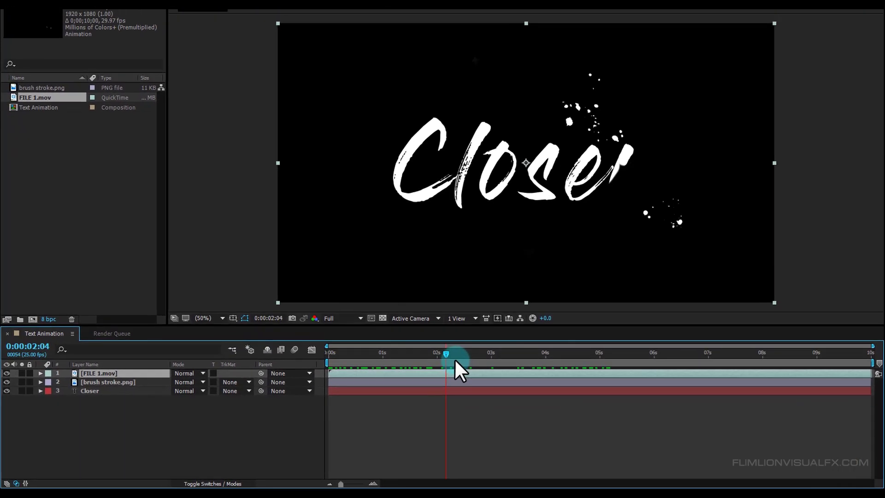
left_click_drag(568, 341, 690, 343)
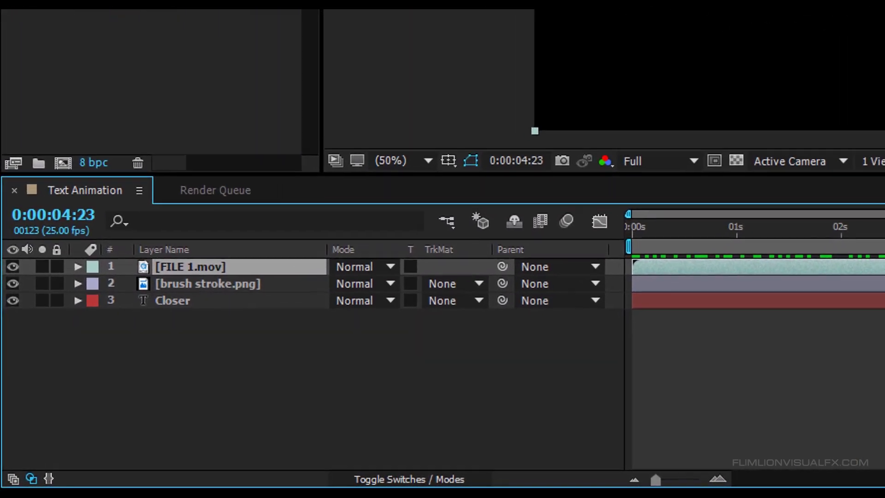
Step: Pre-compose the FILE 1.mov, brush stroke and Closer layers as "Text", moving all attributes into the new composition
left_click(212, 364)
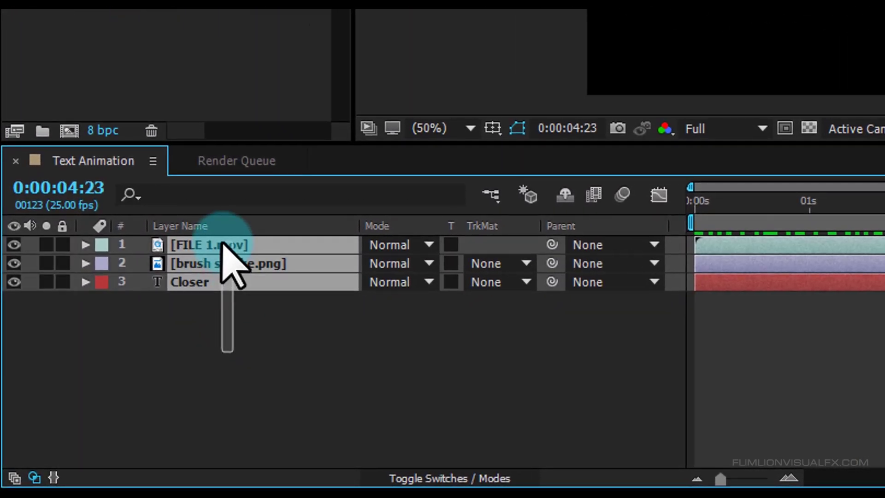
right_click(219, 247)
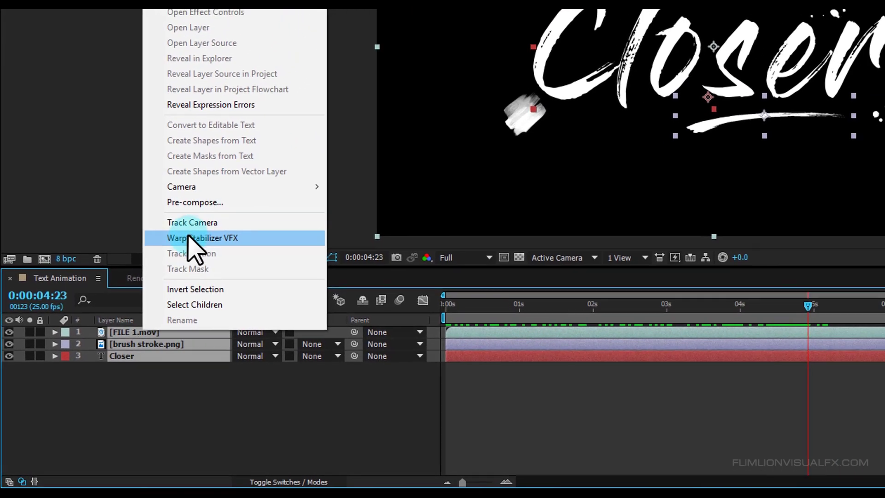
left_click(195, 202)
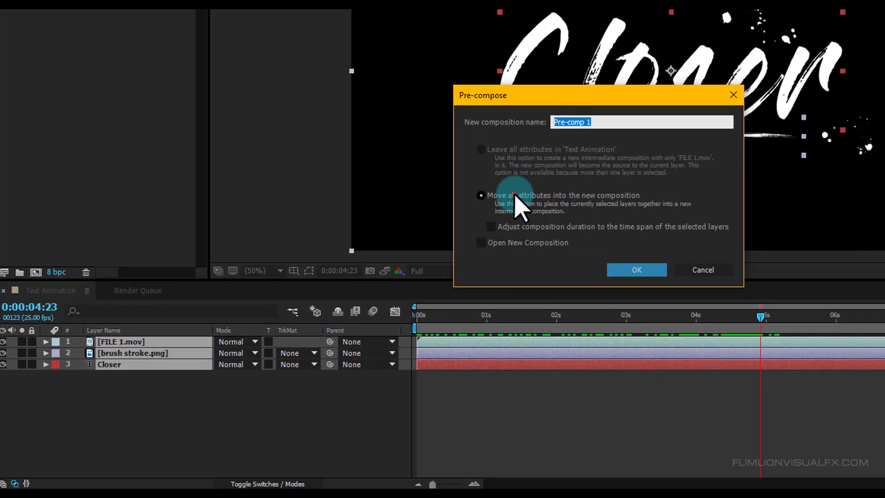
left_click(546, 177)
left_click(599, 123)
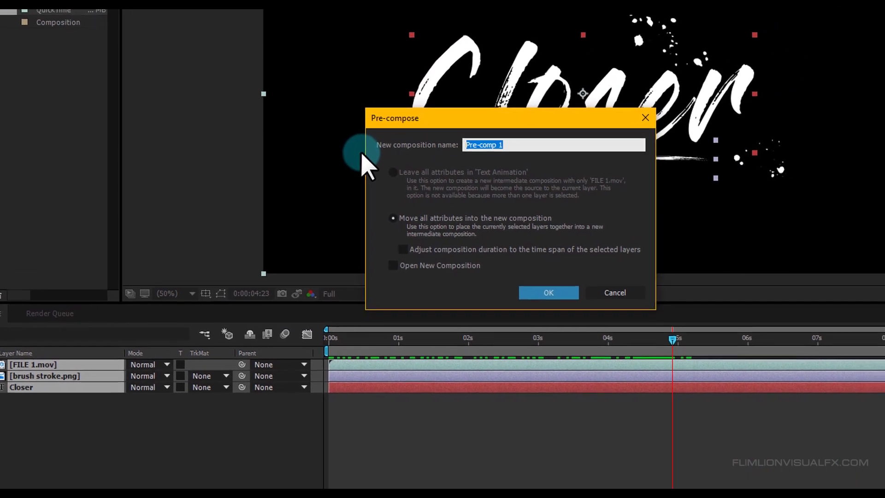
type("Text")
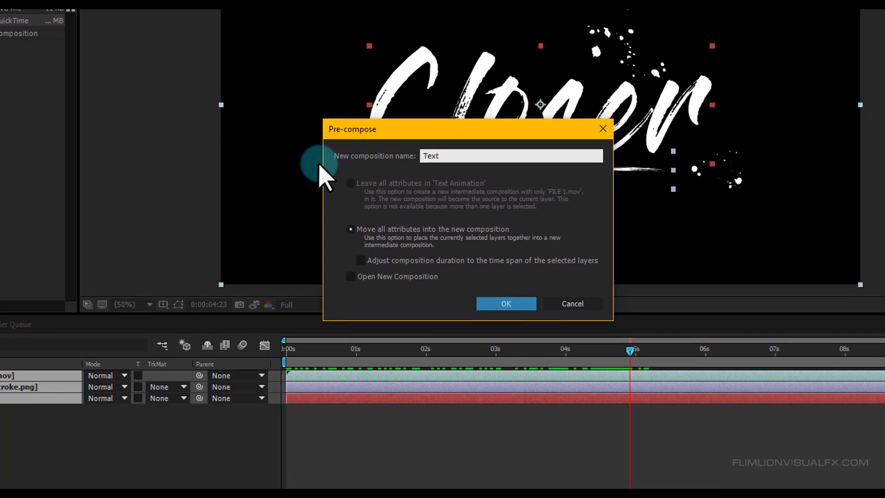
left_click(506, 303)
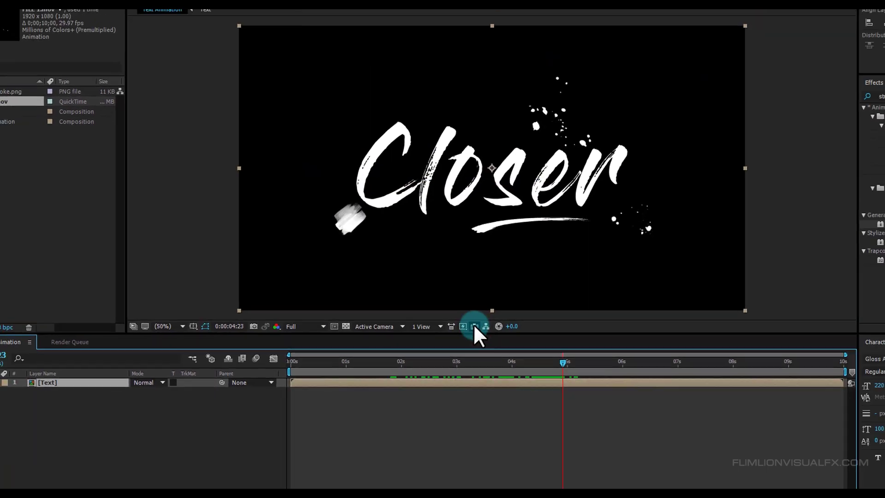
Step: Make the Text layer 3D, apply the expression wiggle(.5,20) to its Position and scrub through the resulting motion
left_click(62, 382)
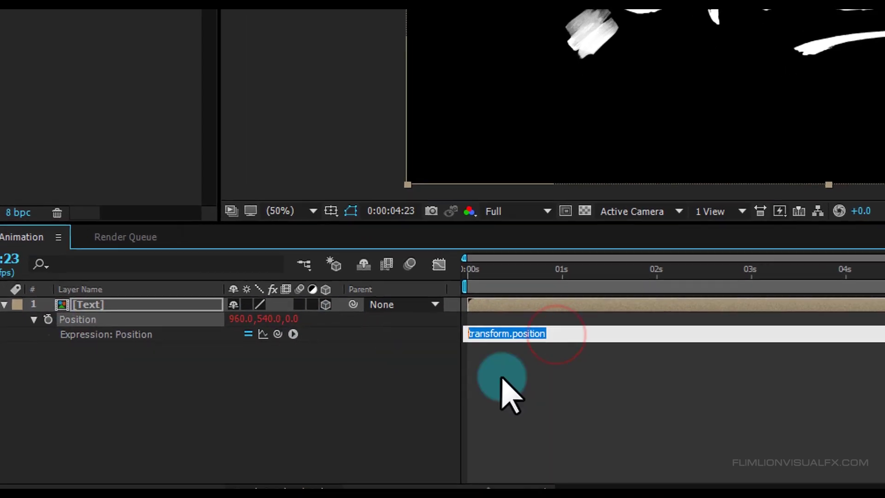
type("wiggle(.5,20")
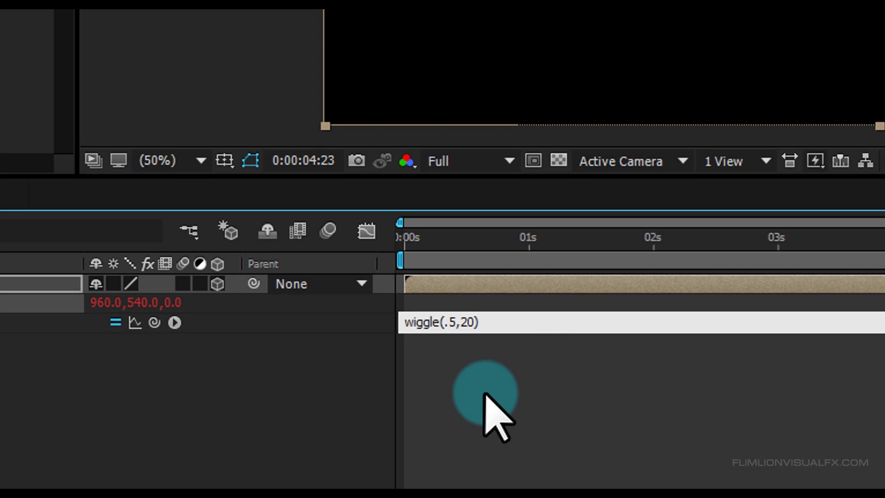
left_click(484, 394)
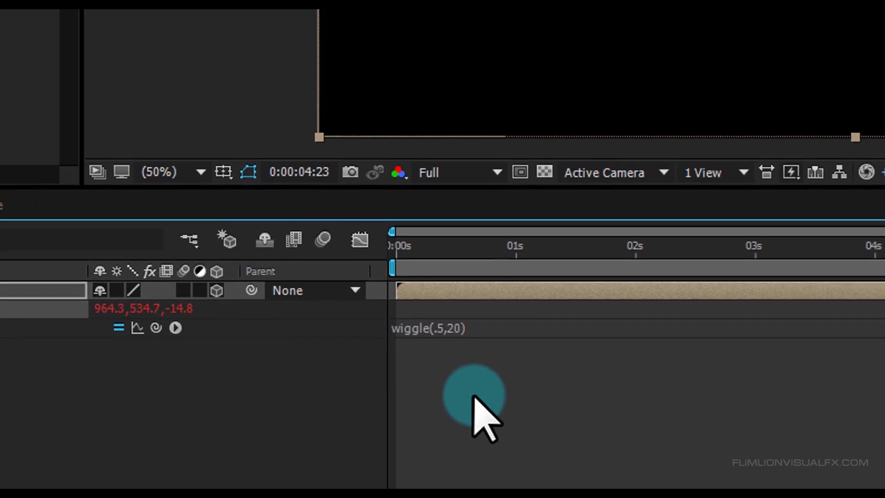
left_click_drag(610, 287, 511, 380)
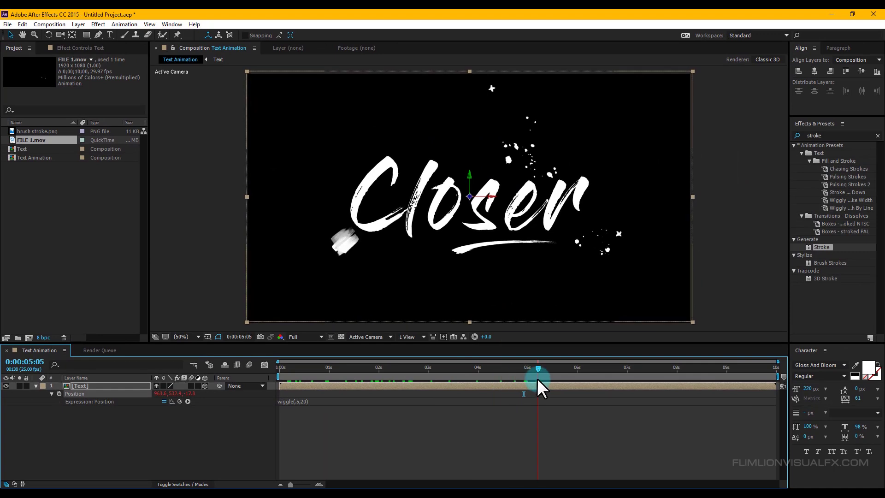
left_click_drag(345, 385, 456, 386)
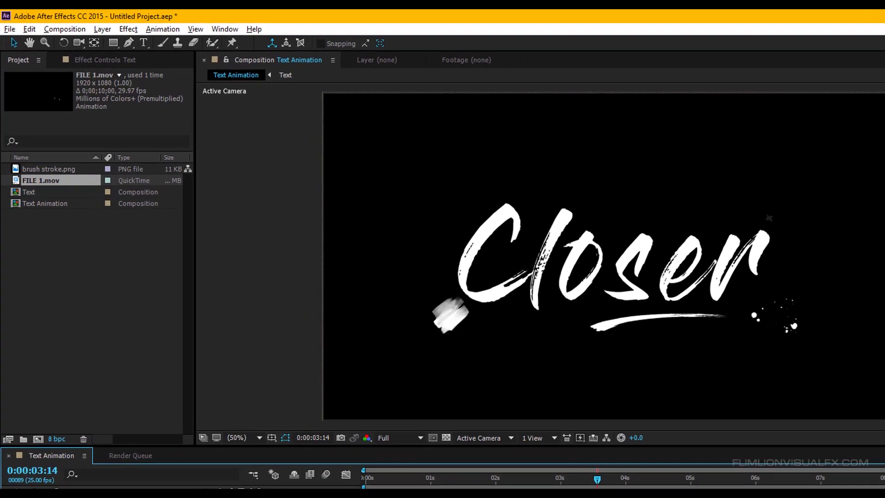
Step: Import 1st Footage.mov from the Tutorial 15 folder and place it beneath the Text layer in the Text Animation composition
right_click(52, 280)
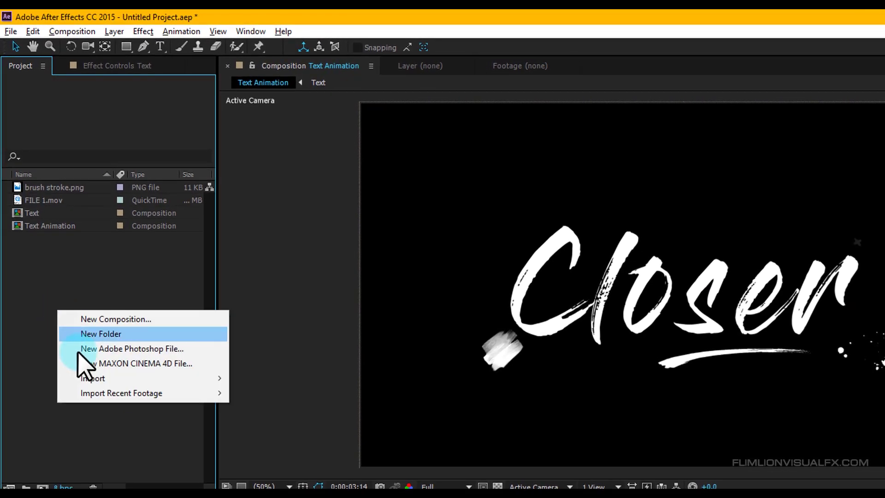
mouse_move(88, 378)
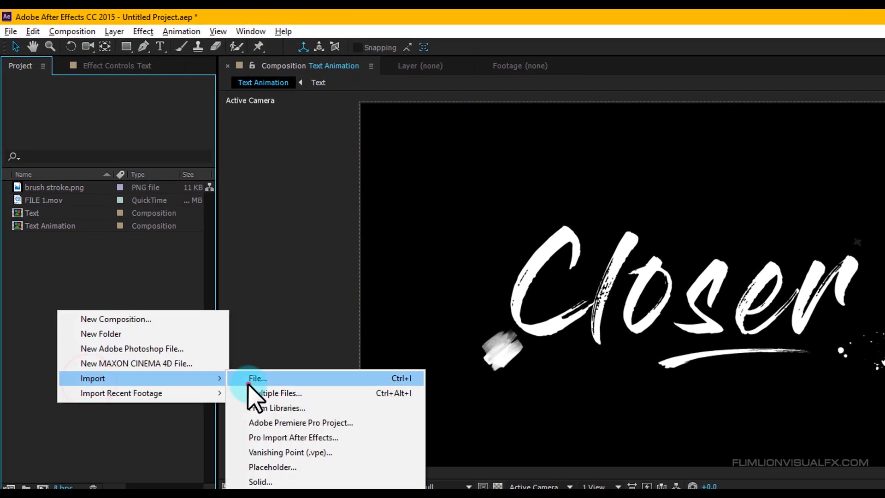
left_click(256, 379)
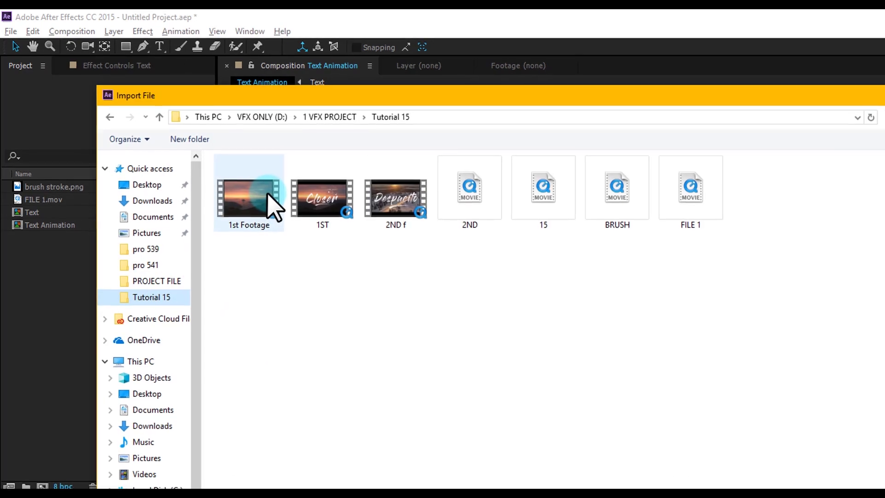
double_click(268, 194)
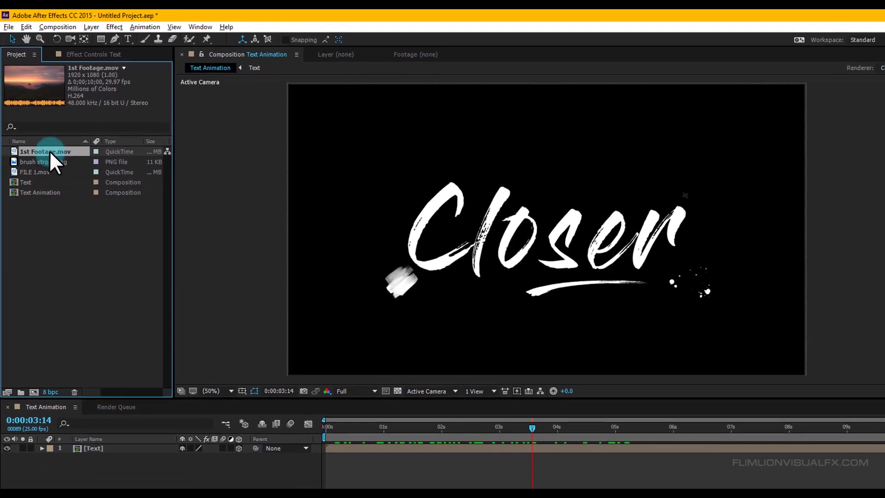
left_click_drag(49, 150, 96, 459)
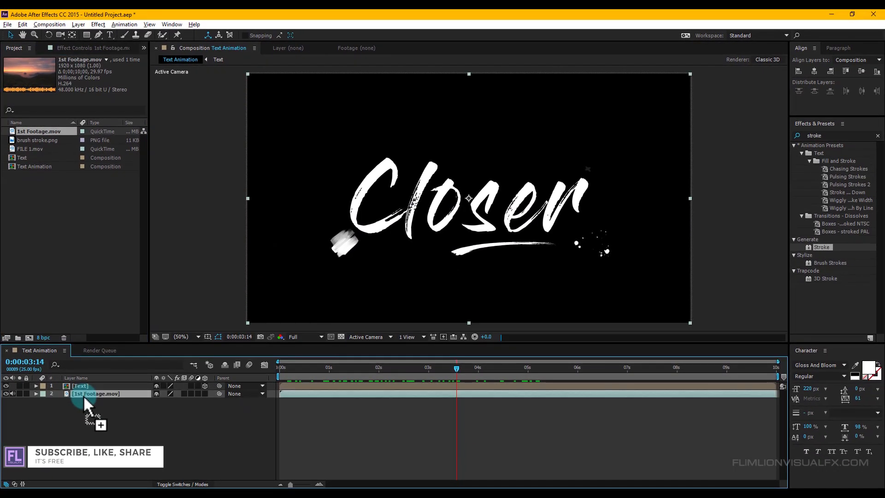
Step: Scrub the timeline to 0:00:03:06 to review the text animation over the background footage
left_click(454, 366)
left_click_drag(455, 366, 424, 367)
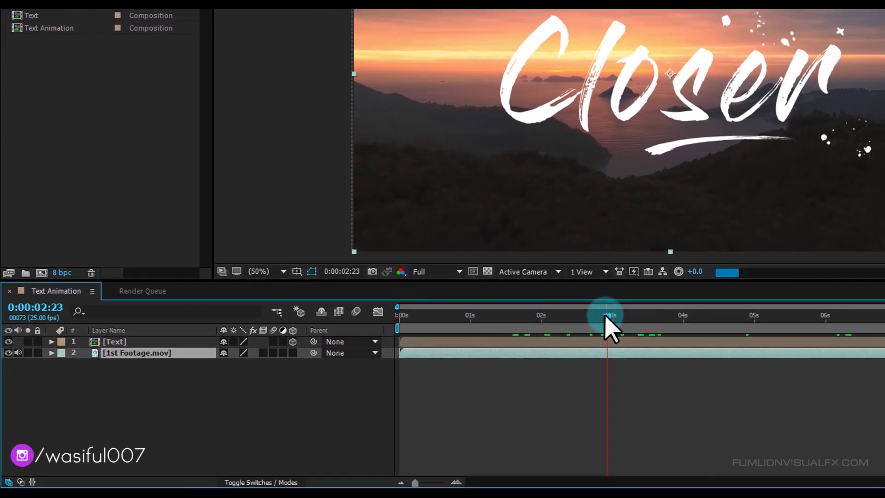
left_click_drag(605, 316, 629, 315)
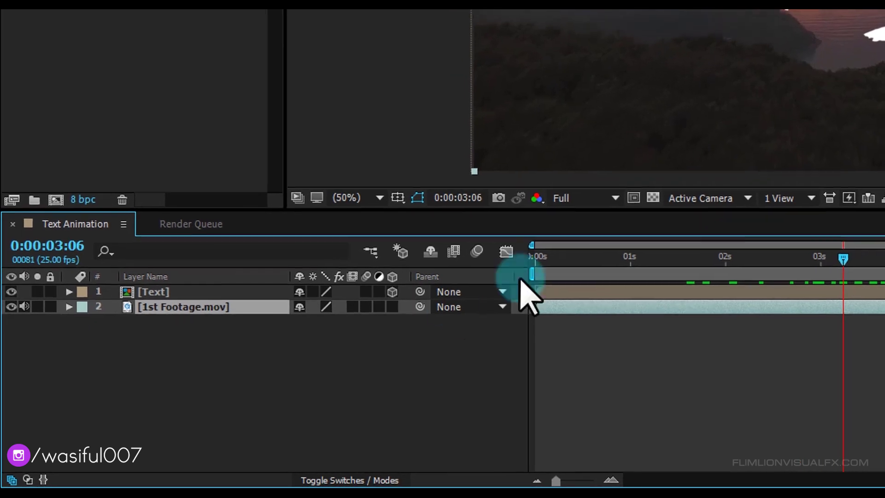
Step: Create a black 1920 x 1080 px solid named MASK and place it at the top of the layer stack
right_click(152, 367)
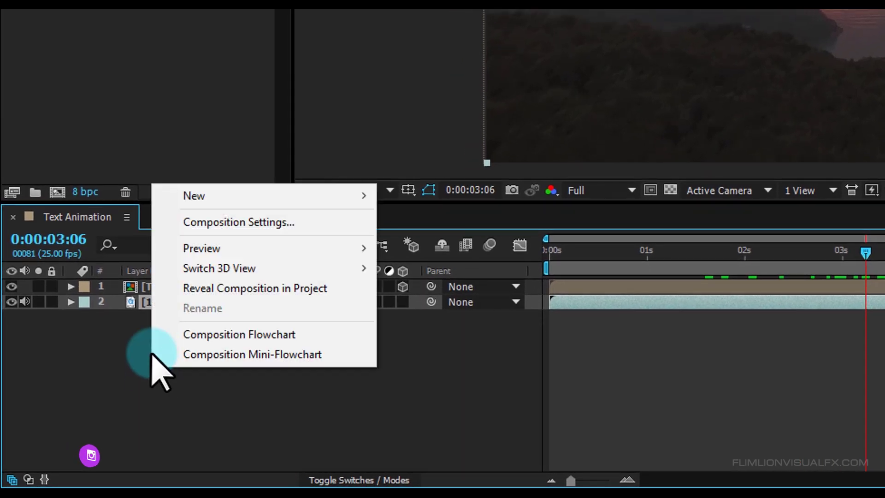
left_click(212, 197)
left_click(439, 240)
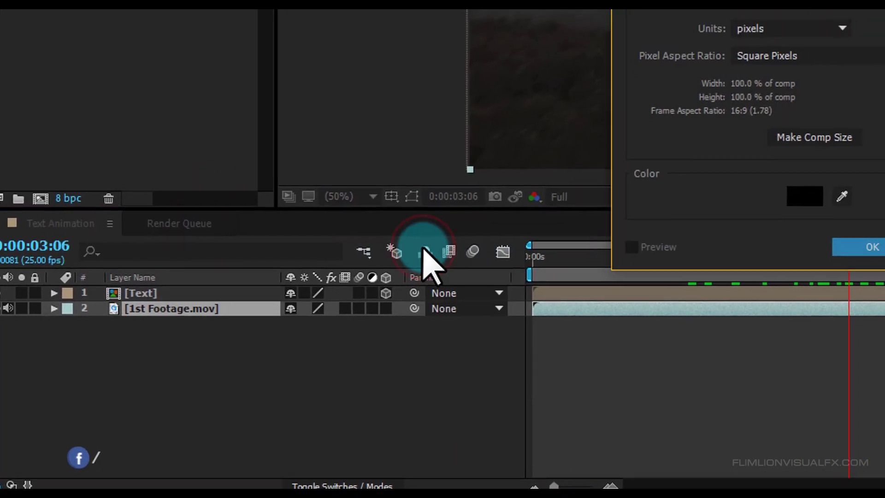
left_click(752, 213)
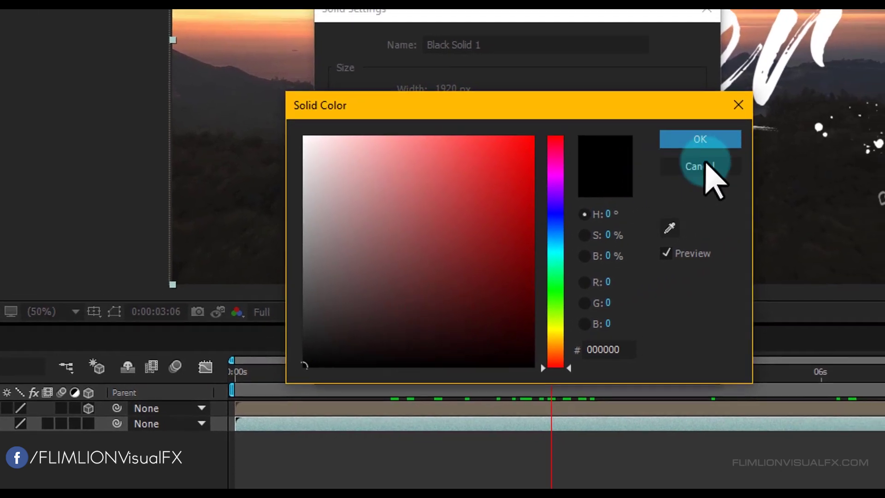
left_click(790, 132)
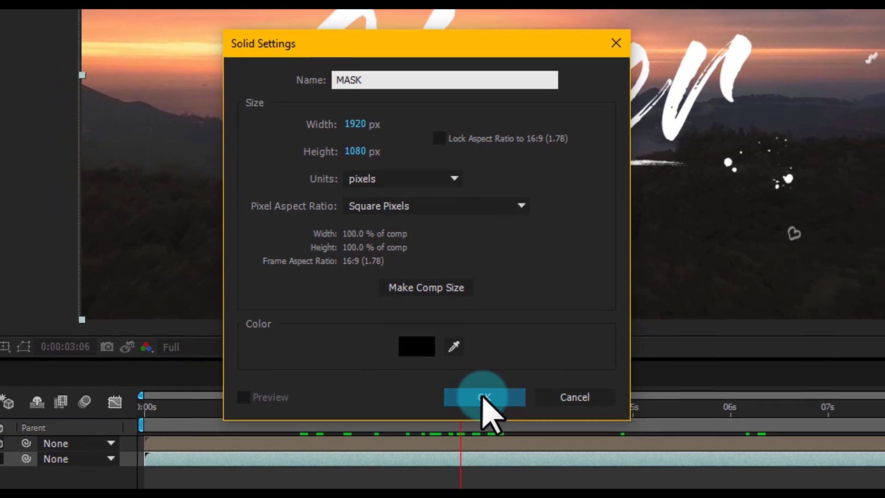
left_click(462, 406)
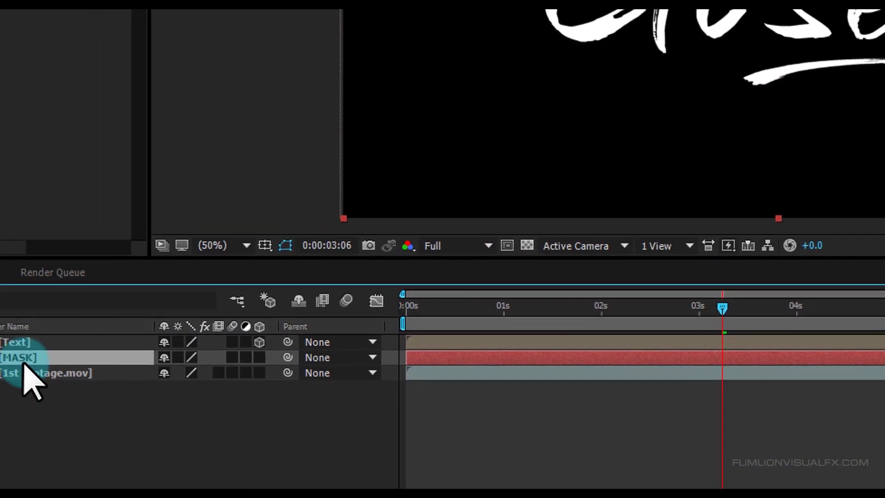
left_click_drag(23, 364, 23, 342)
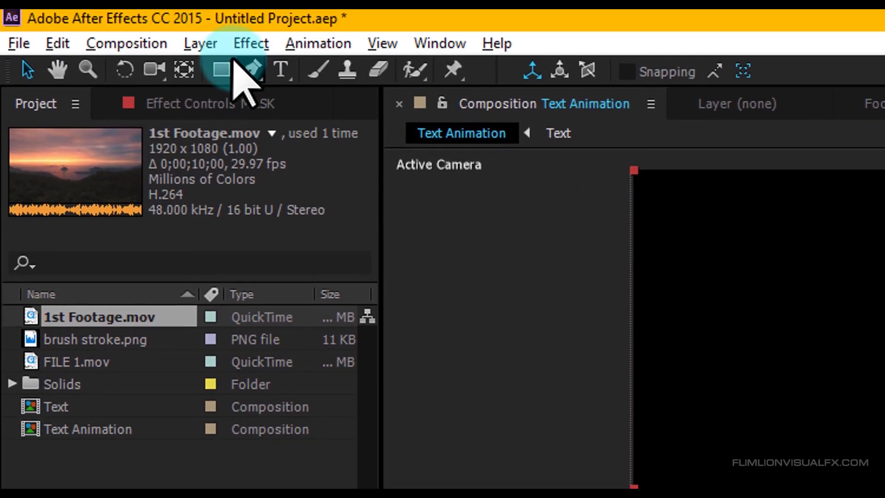
Step: Add a full-width rectangular mask to the MASK solid, inset at top and bottom, and set it to Subtract to form letterbox bars
left_click(221, 74)
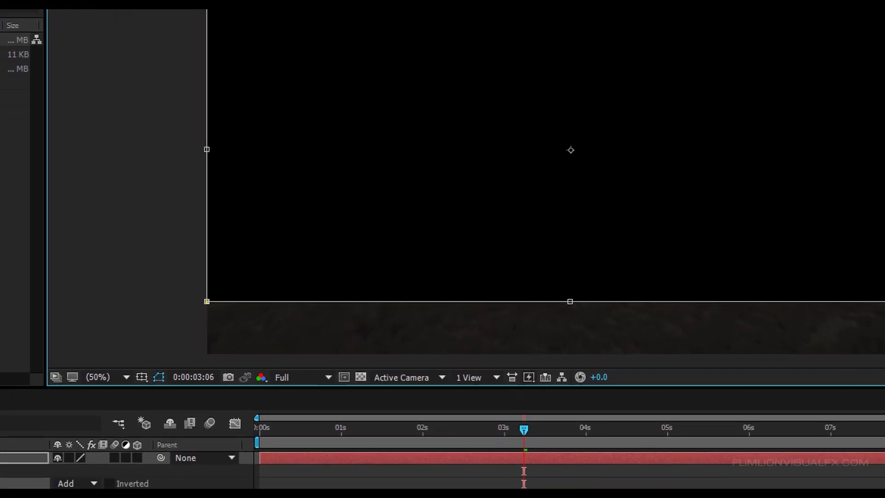
left_click(10, 404)
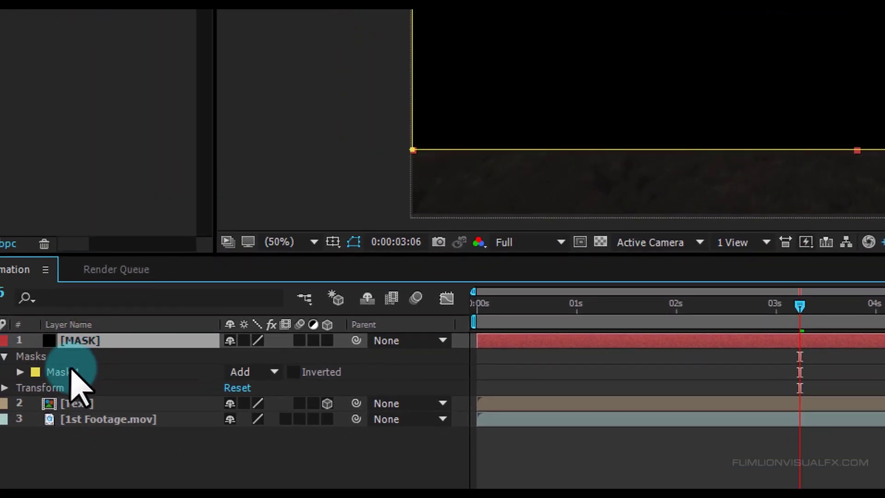
left_click(73, 370)
left_click(365, 301)
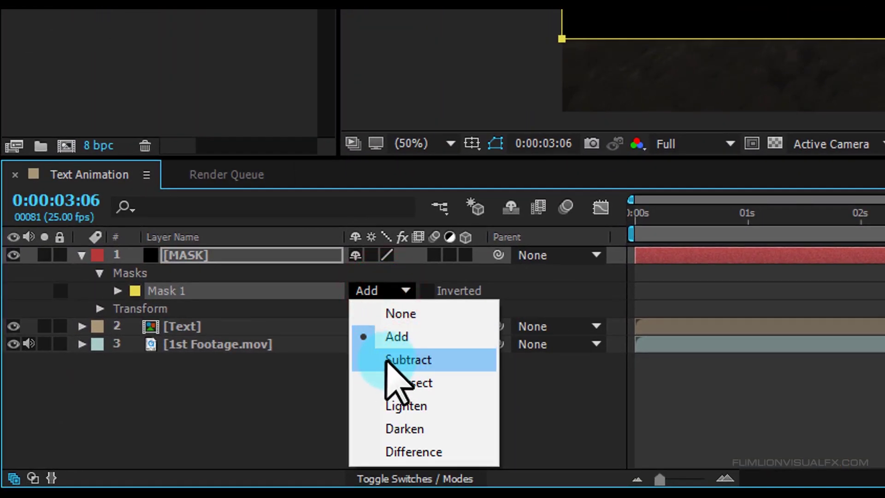
left_click(397, 360)
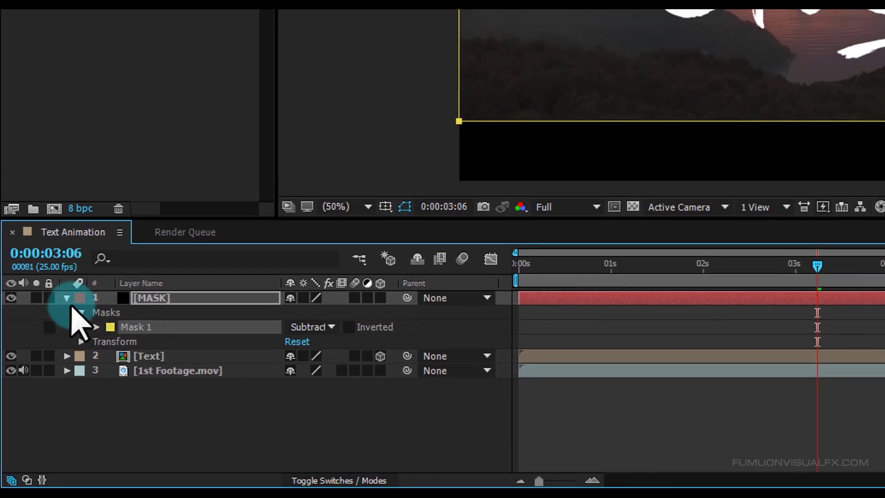
left_click(68, 299)
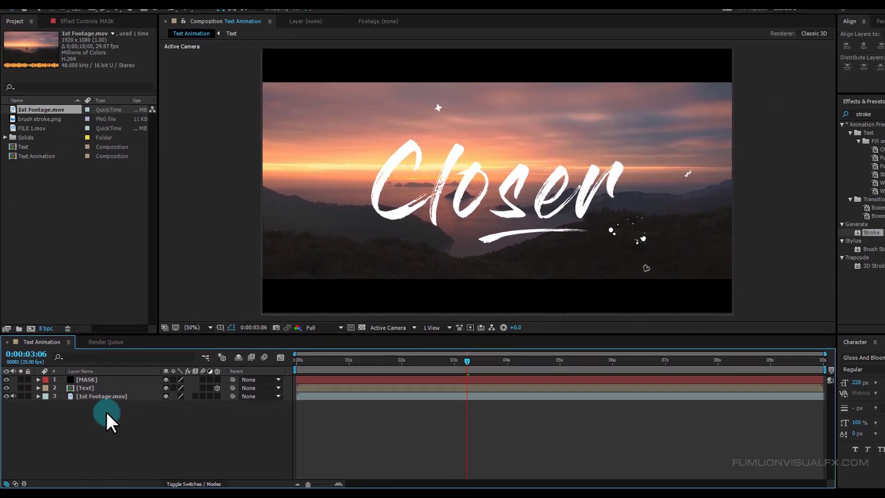